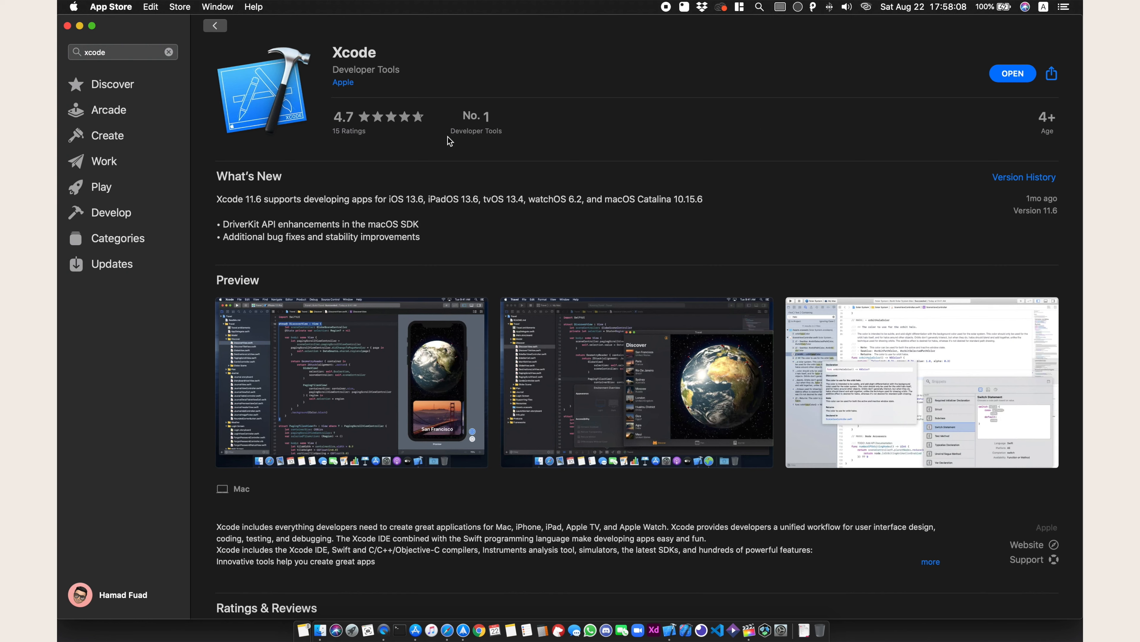
Step: Open Xcode from its App Store page, minimise the store window and start a new Xcode project
{"action": "left_click", "coordinate": [124, 53]}
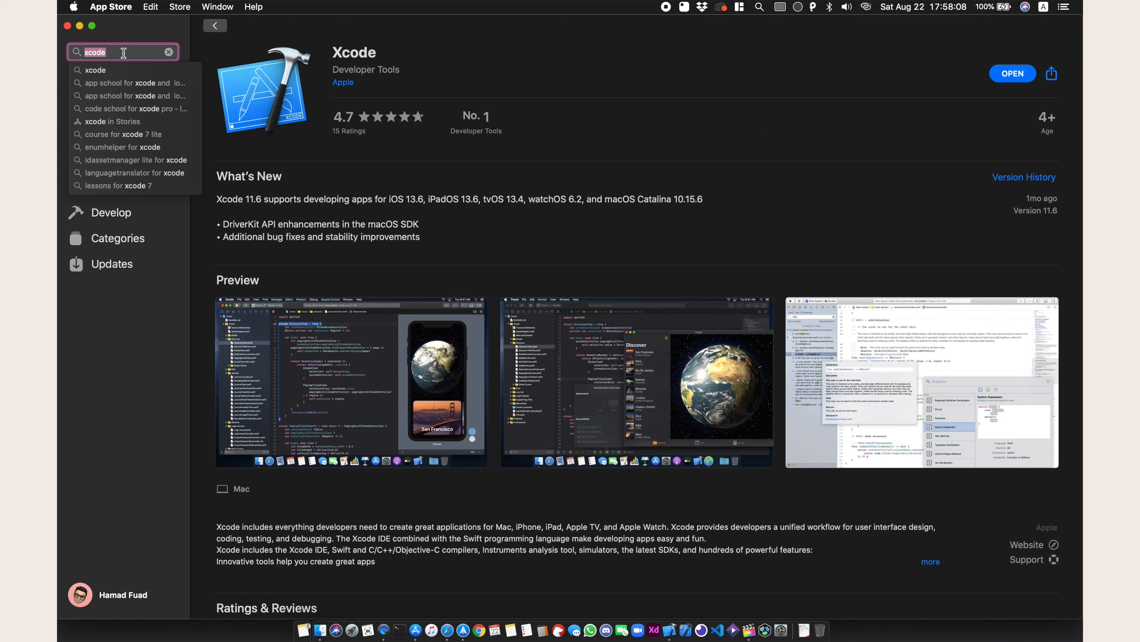
{"action": "left_click", "coordinate": [482, 96]}
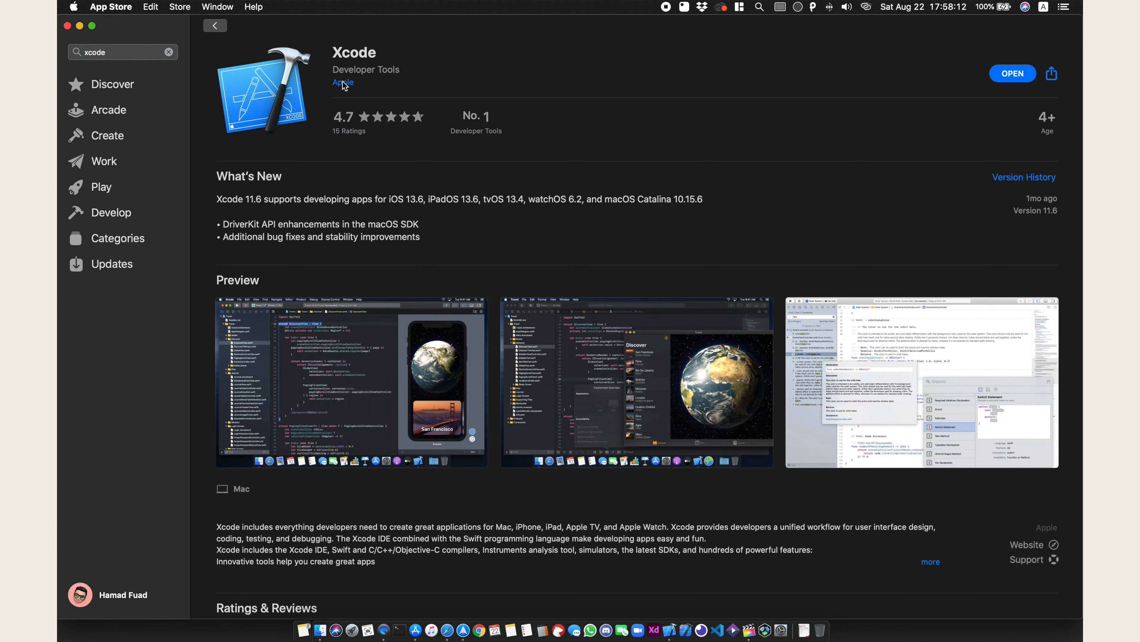
{"action": "left_click", "coordinate": [1014, 79]}
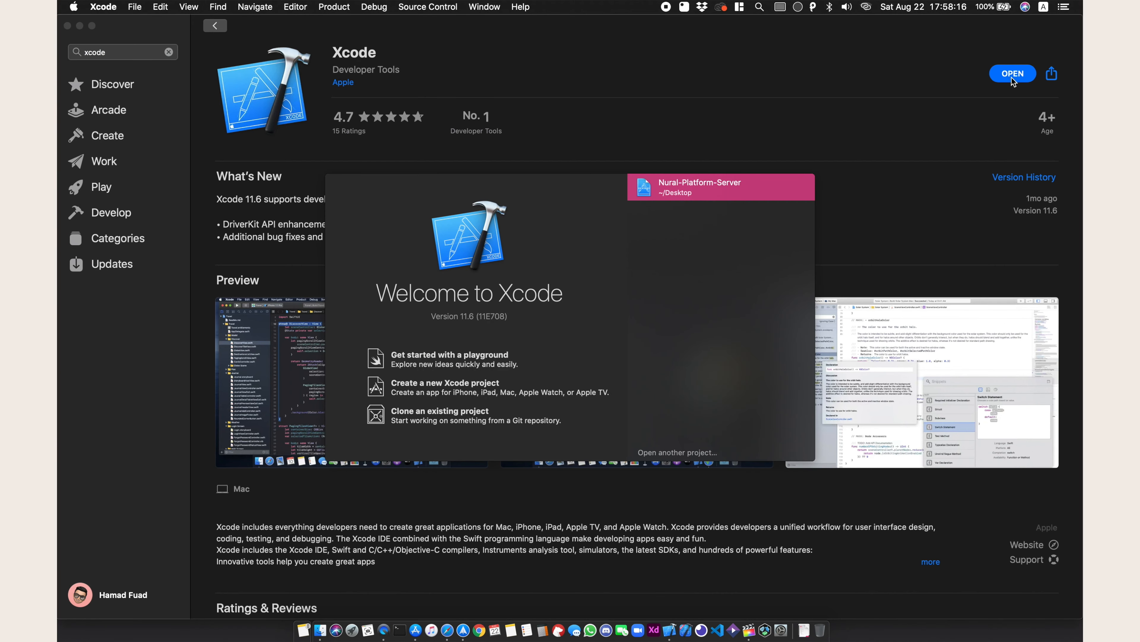
{"action": "left_click", "coordinate": [80, 26]}
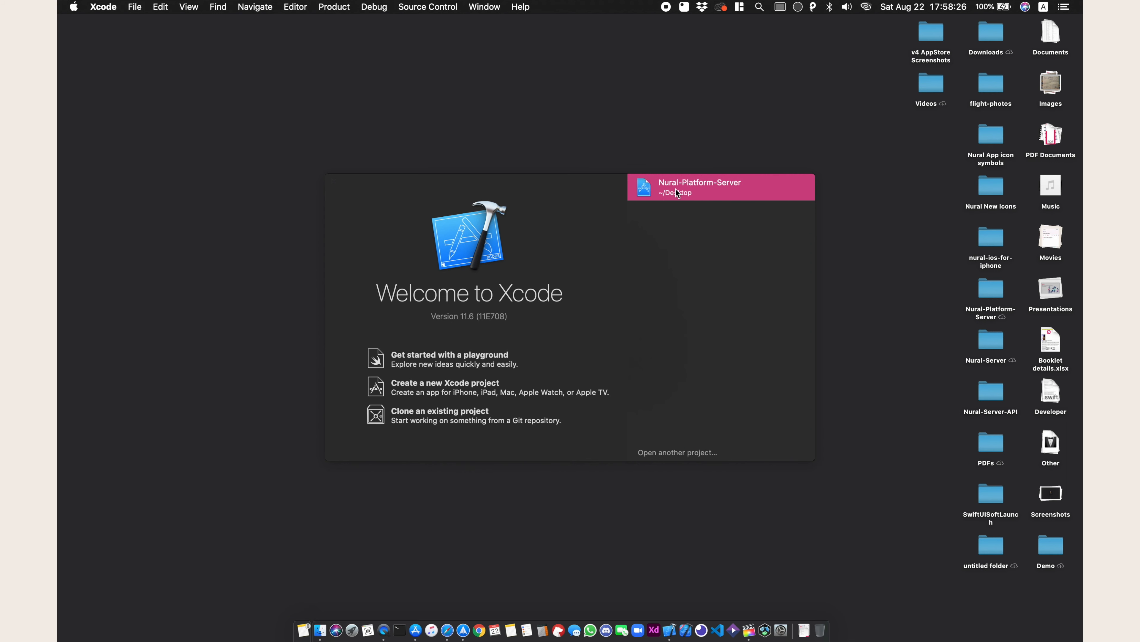
{"action": "left_click", "coordinate": [451, 388]}
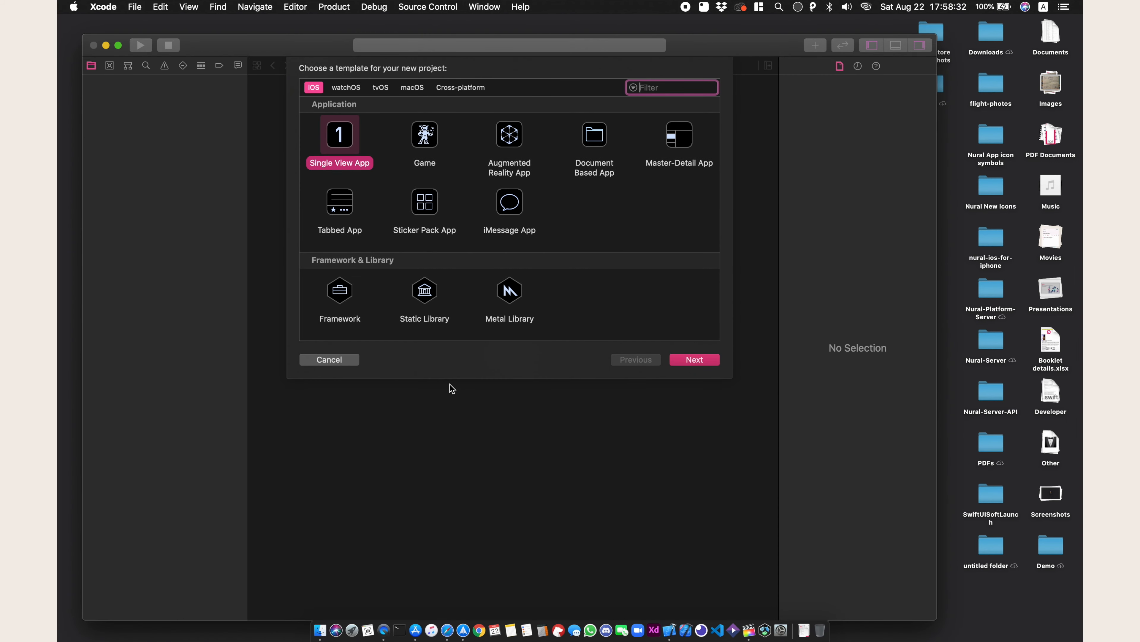
{"action": "left_click_drag", "start_coordinate": [724, 52], "coordinate": [778, 49]}
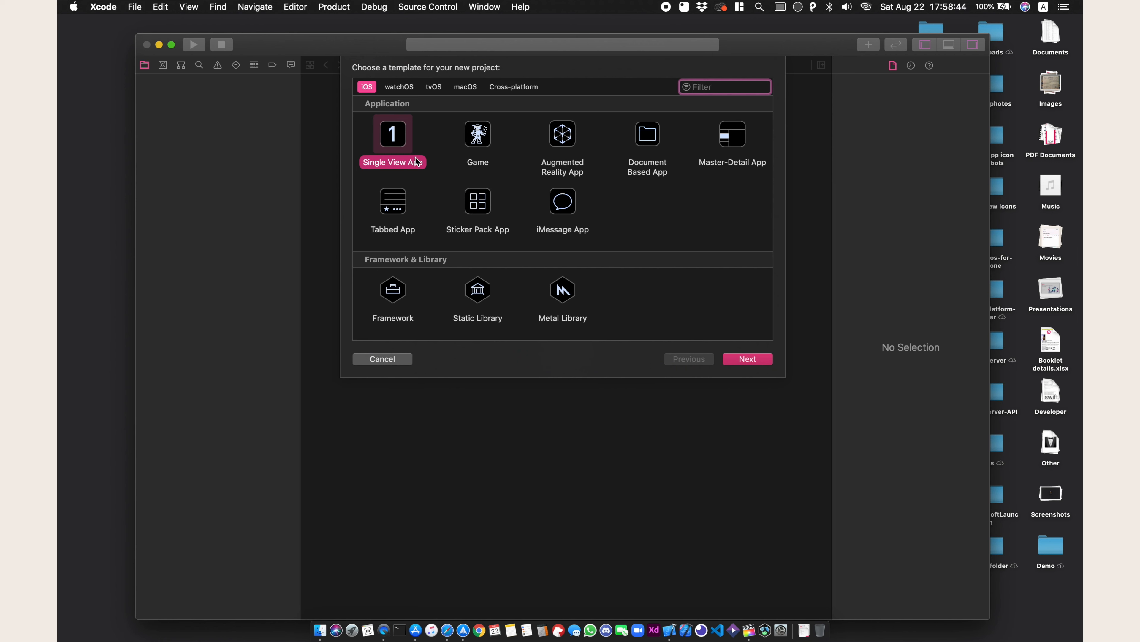
Step: Compare the Single View App, Master-Detail App and Tabbed App templates for iOS
{"action": "left_click", "coordinate": [406, 141]}
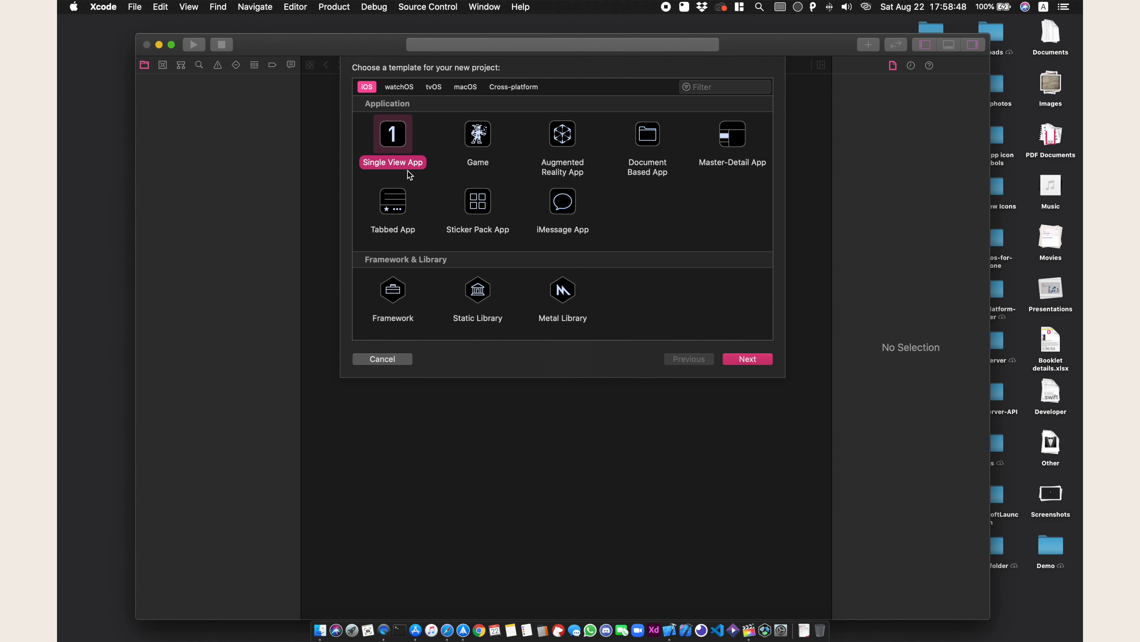
{"action": "left_click", "coordinate": [733, 139]}
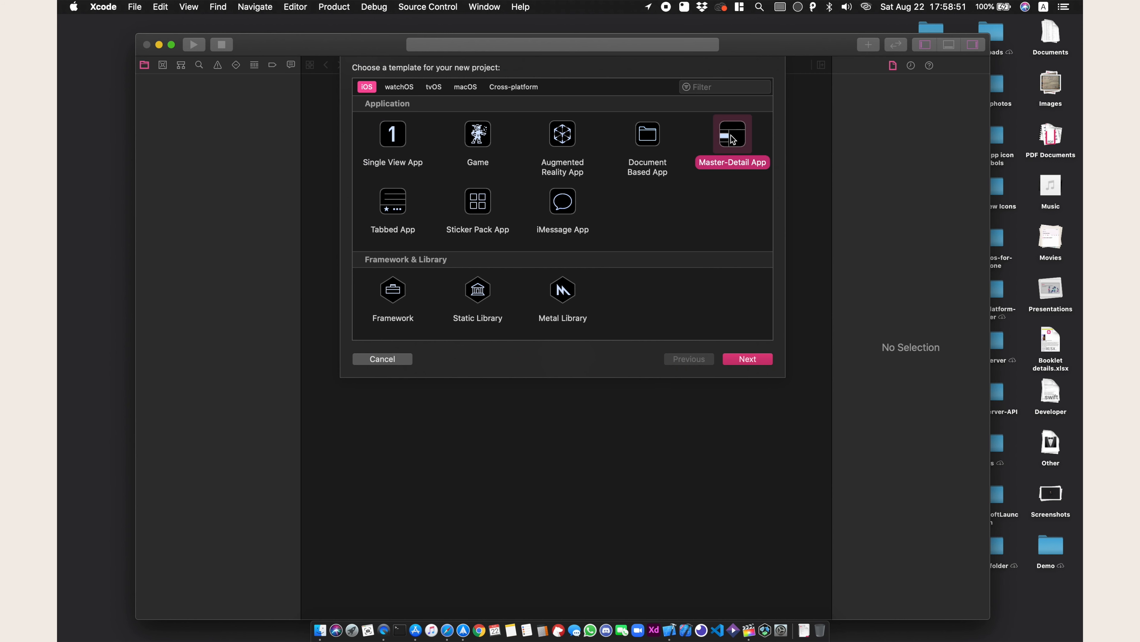
{"action": "left_click", "coordinate": [385, 215]}
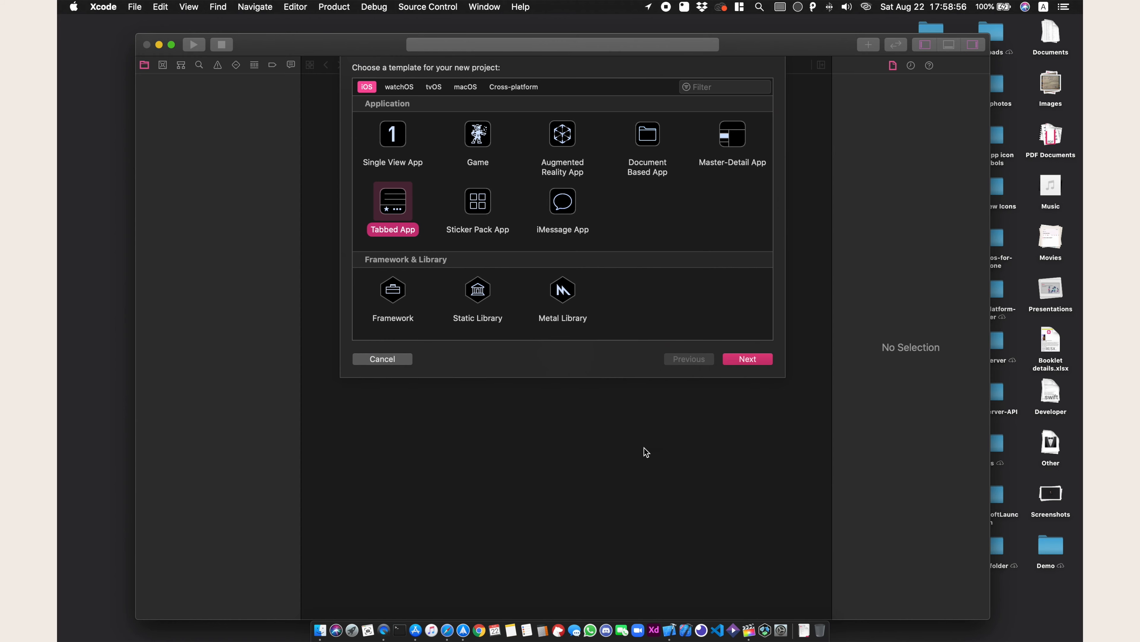
Step: Switch to Safari to examine the Sidebars and Tab Bars pages of the Human Interface Guidelines, then return to the Xcode template chooser
{"action": "left_click", "coordinate": [449, 631]}
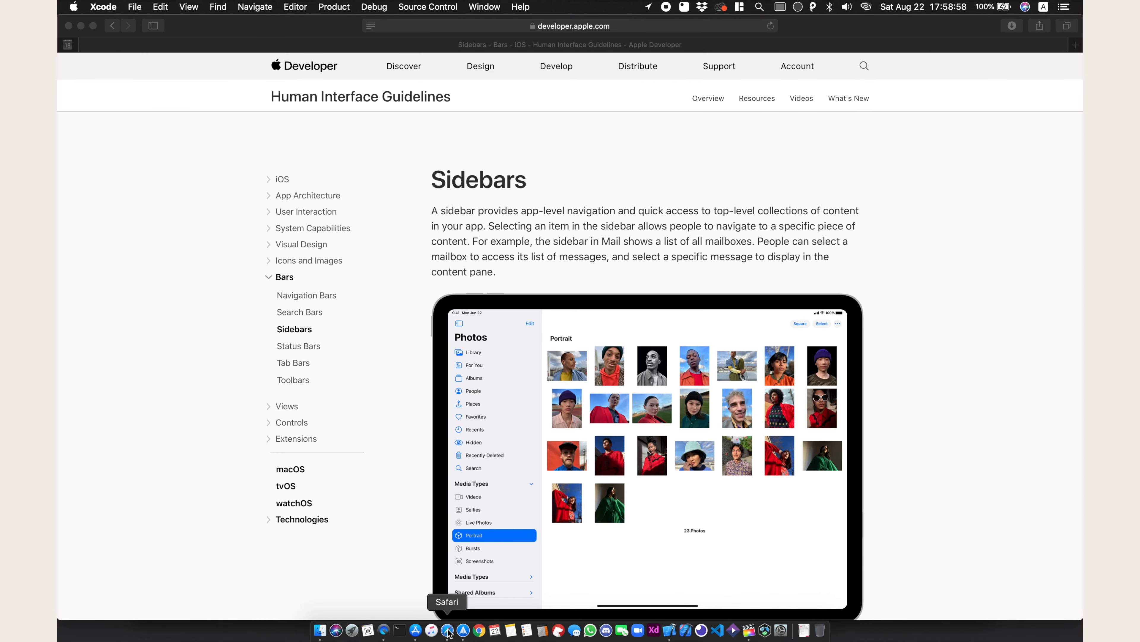
{"action": "scroll", "coordinate": [431, 516], "scroll_direction": "down", "scroll_amount": 2}
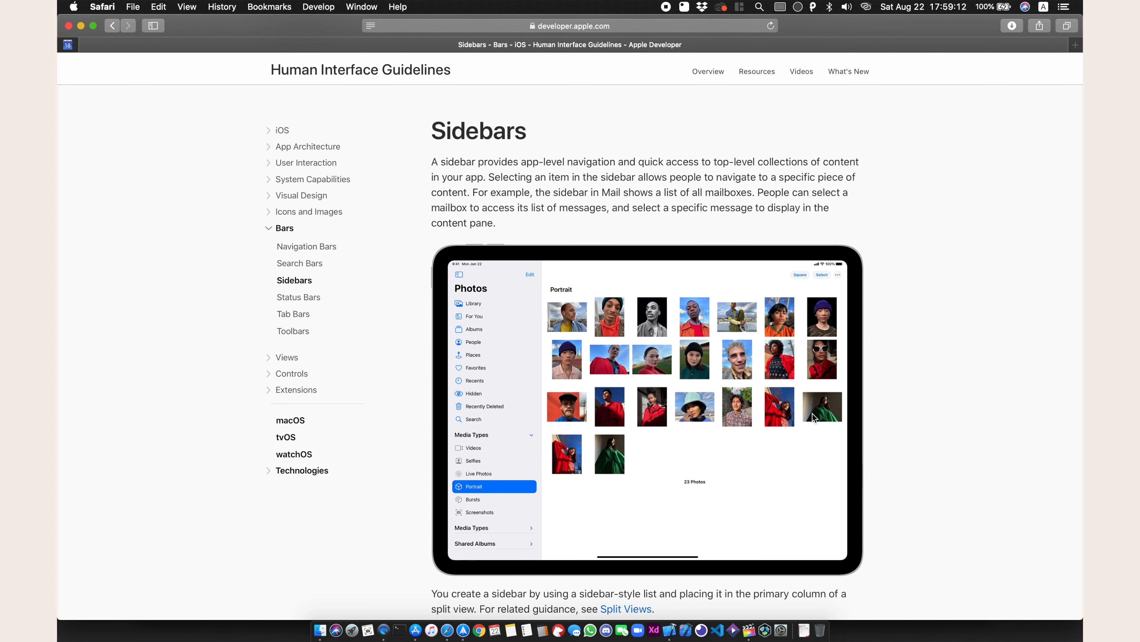
{"action": "left_click", "coordinate": [291, 321]}
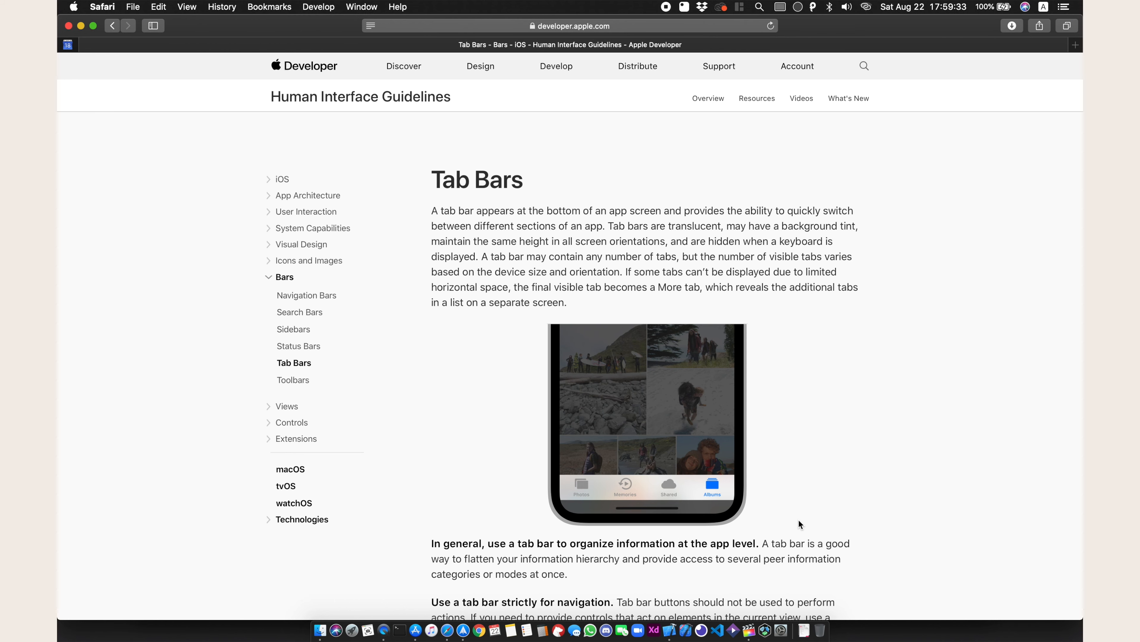
{"action": "left_click", "coordinate": [81, 27]}
{"action": "left_click", "coordinate": [602, 238]}
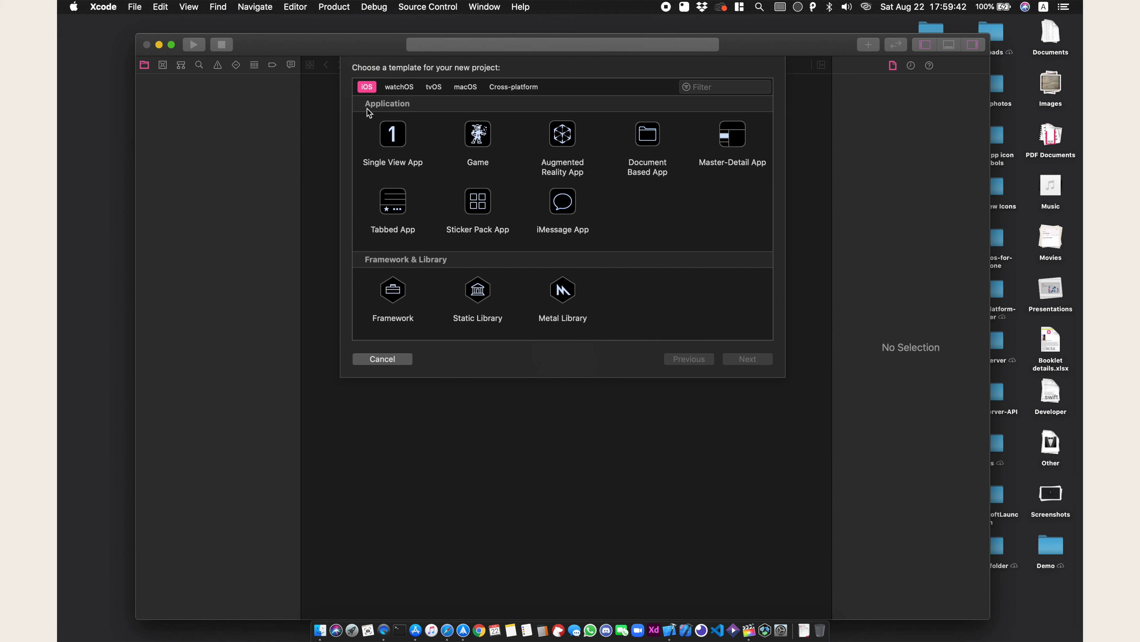
Step: Look through the project templates offered for iOS, watchOS, tvOS and macOS
{"action": "left_click", "coordinate": [364, 90]}
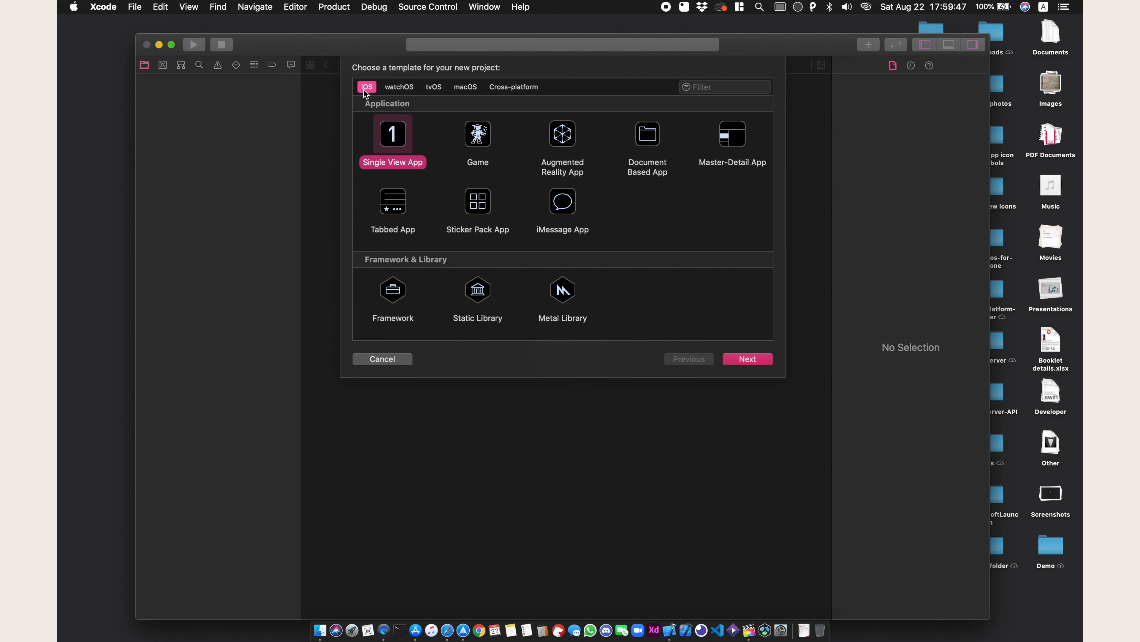
{"action": "left_click", "coordinate": [398, 90]}
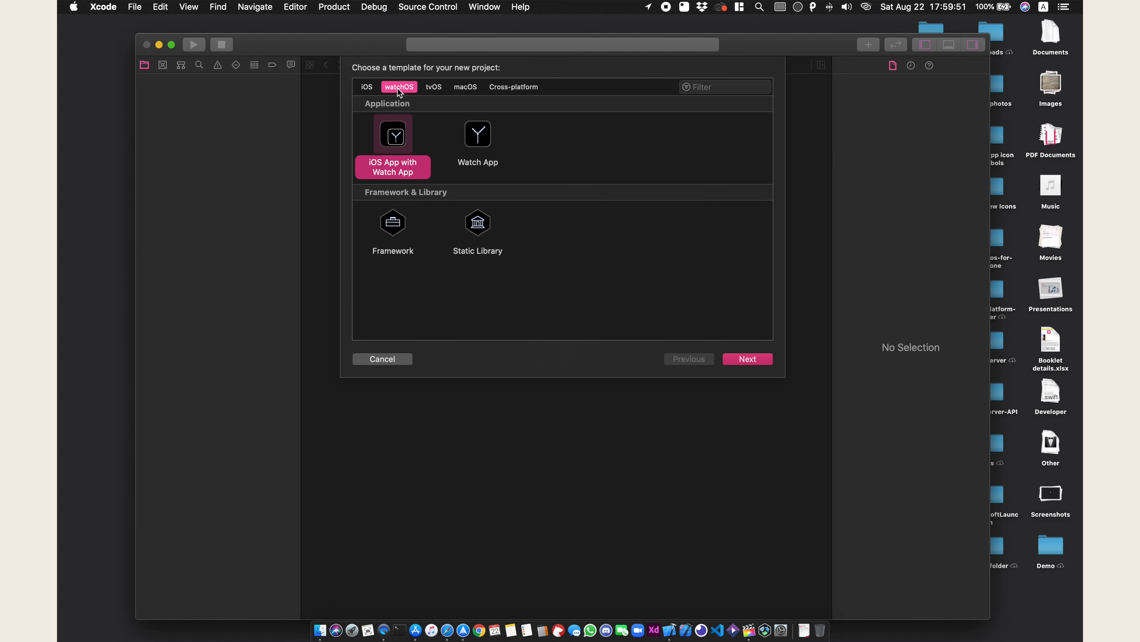
{"action": "left_click", "coordinate": [434, 88]}
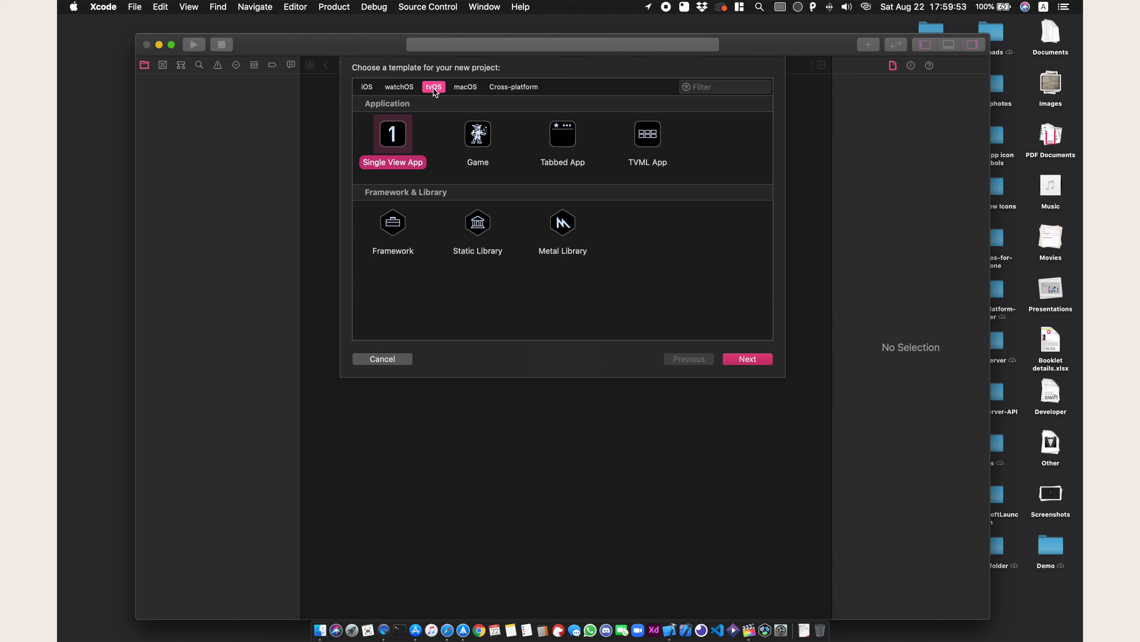
{"action": "left_click", "coordinate": [467, 88]}
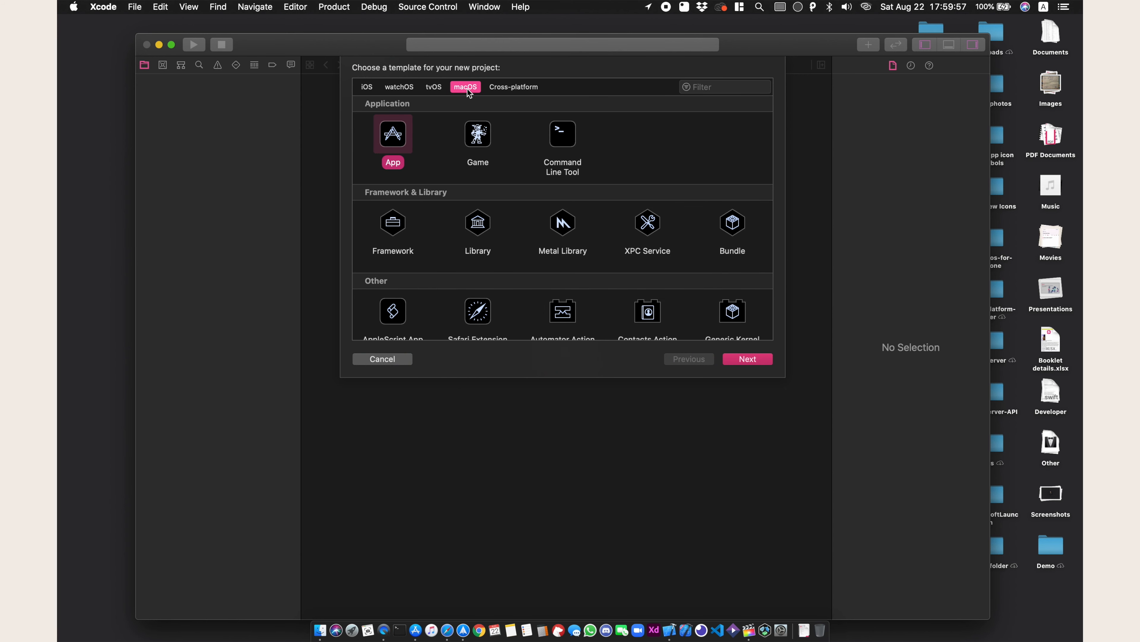
Step: Choose the iOS Single View App template, set the product name to NuralCode and the team to None
{"action": "left_click", "coordinate": [366, 87]}
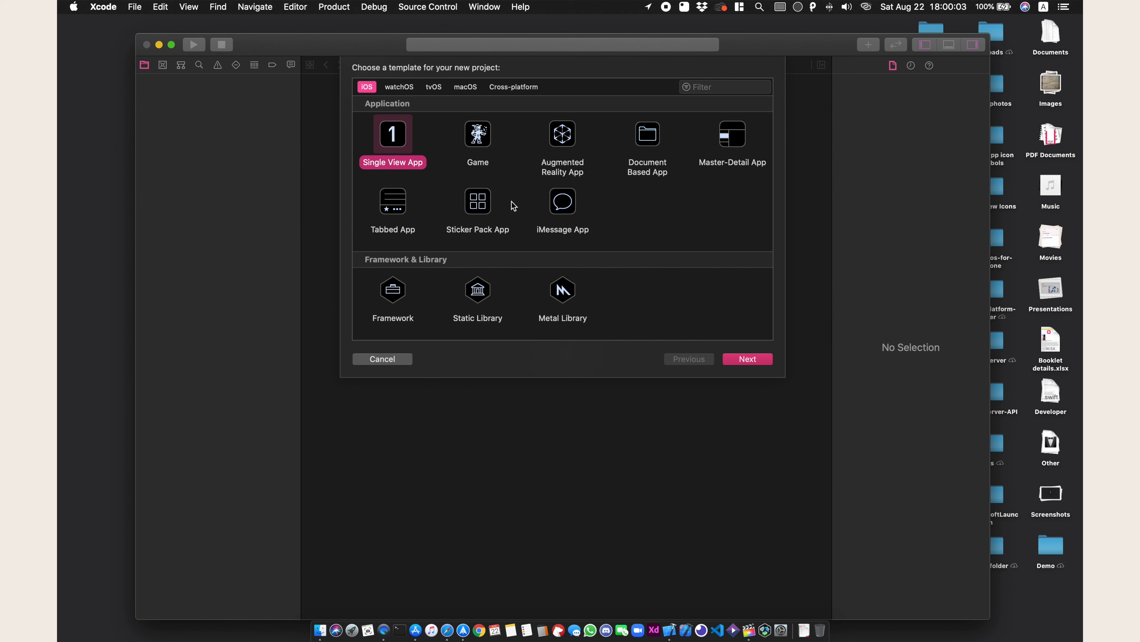
{"action": "left_click", "coordinate": [747, 359]}
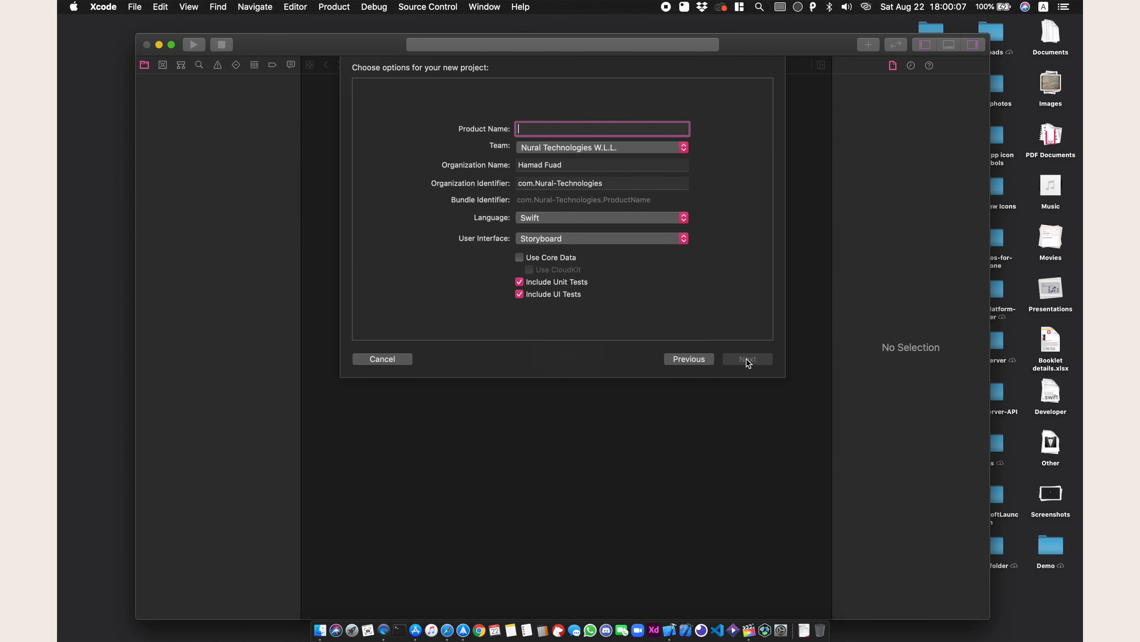
{"action": "type", "text": "NuralCode"}
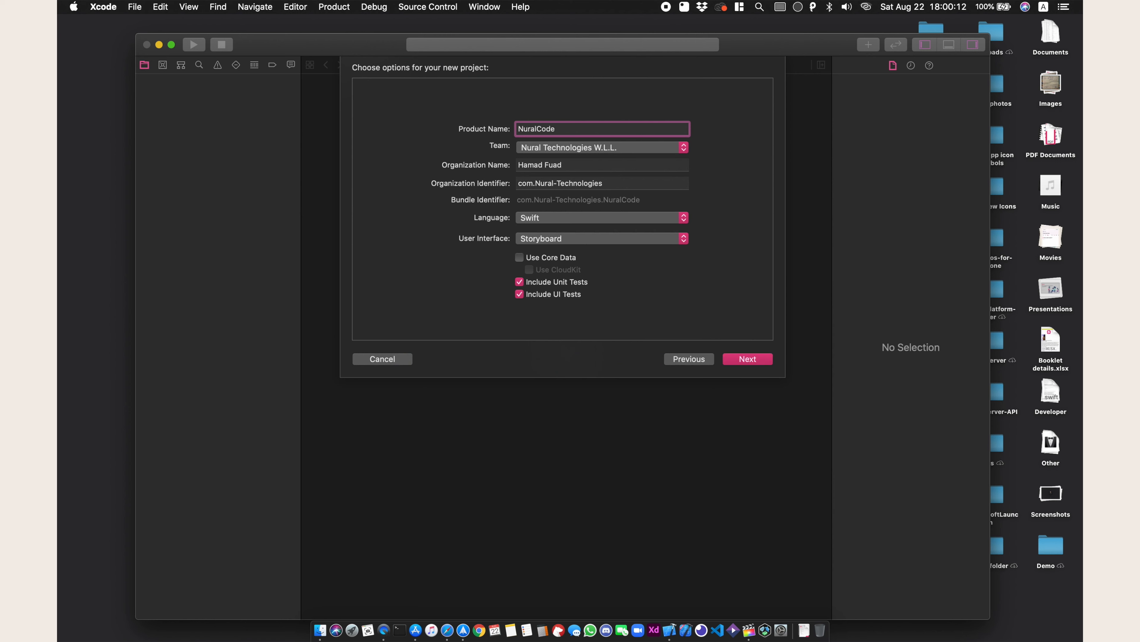
{"action": "left_click", "coordinate": [617, 155]}
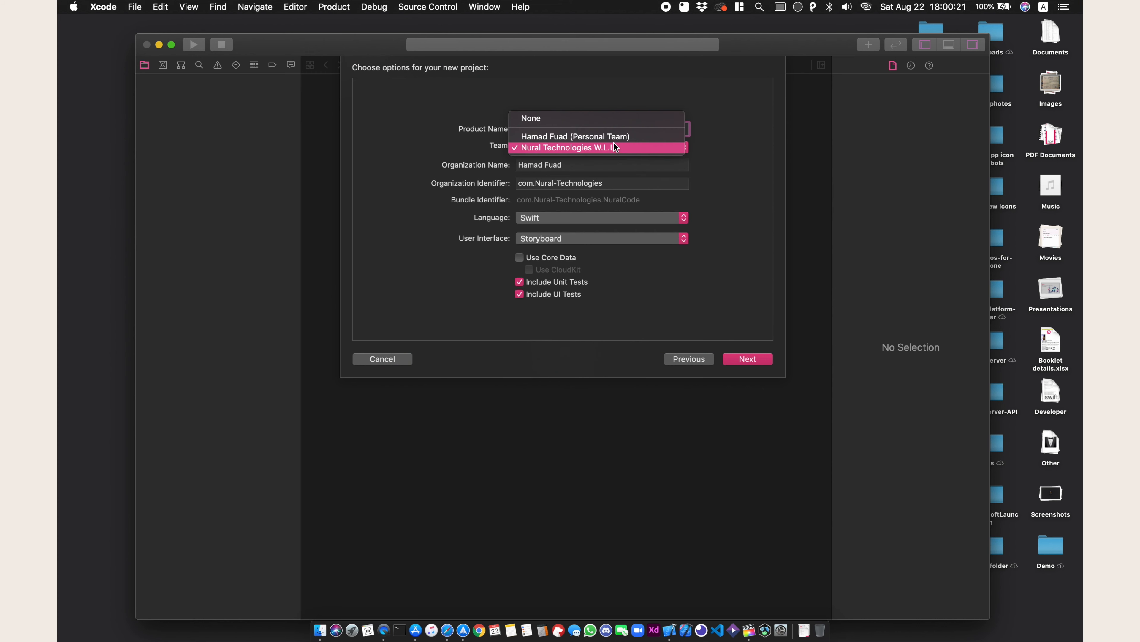
{"action": "left_click", "coordinate": [609, 120]}
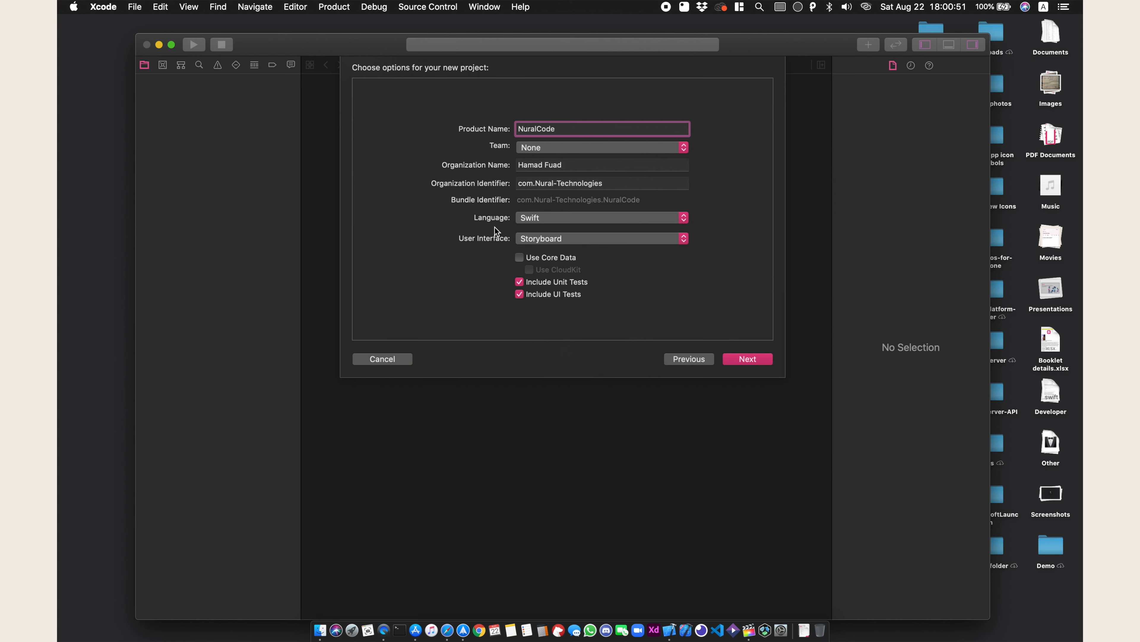
Step: Review the Language and User Interface choices for the project, keeping Swift and Storyboard
{"action": "left_click", "coordinate": [548, 222]}
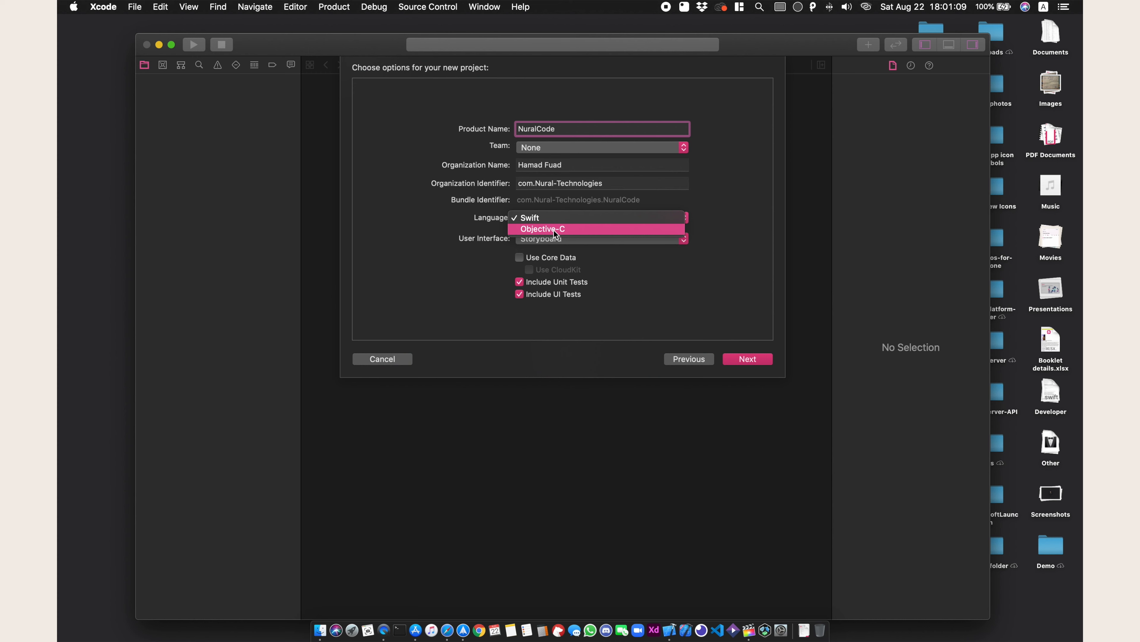
{"action": "left_click", "coordinate": [680, 275]}
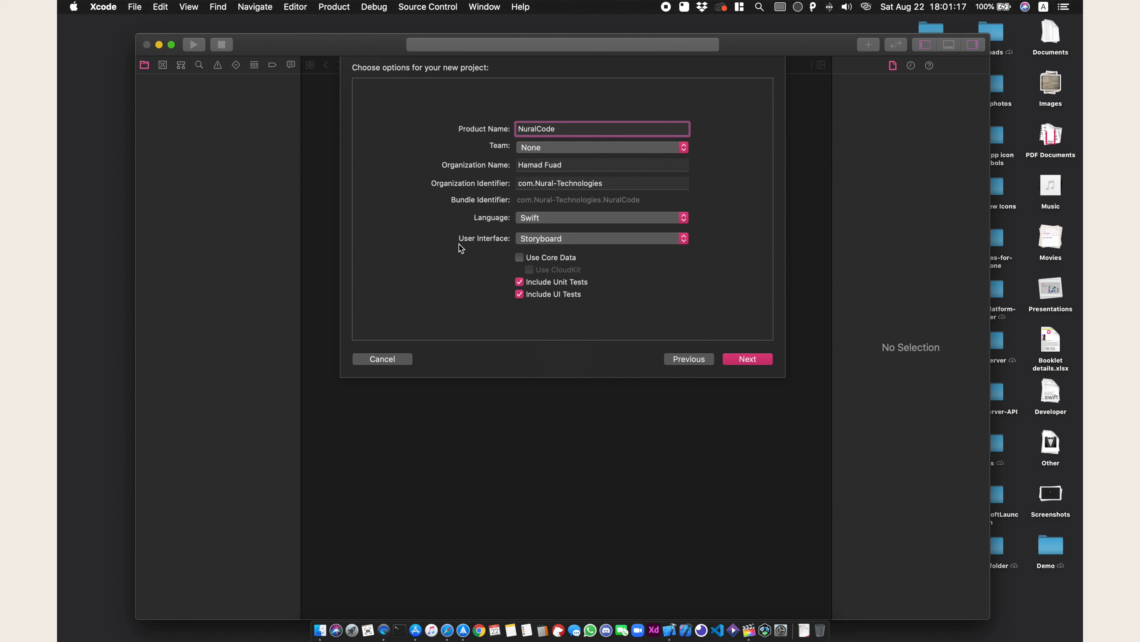
{"action": "left_click", "coordinate": [580, 243]}
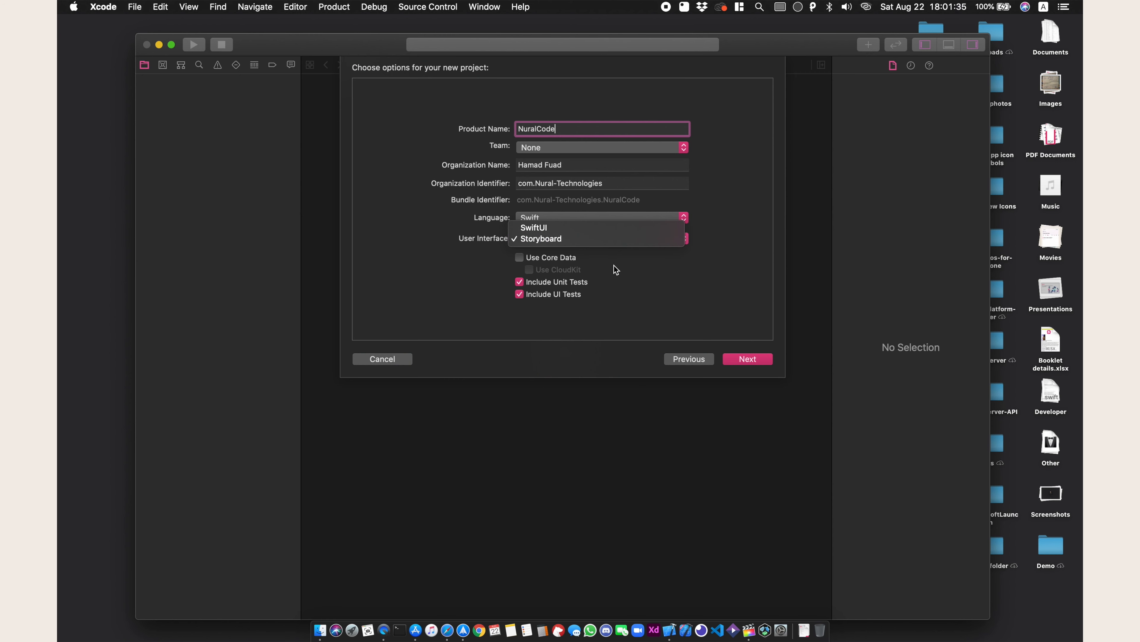
{"action": "left_click", "coordinate": [631, 297]}
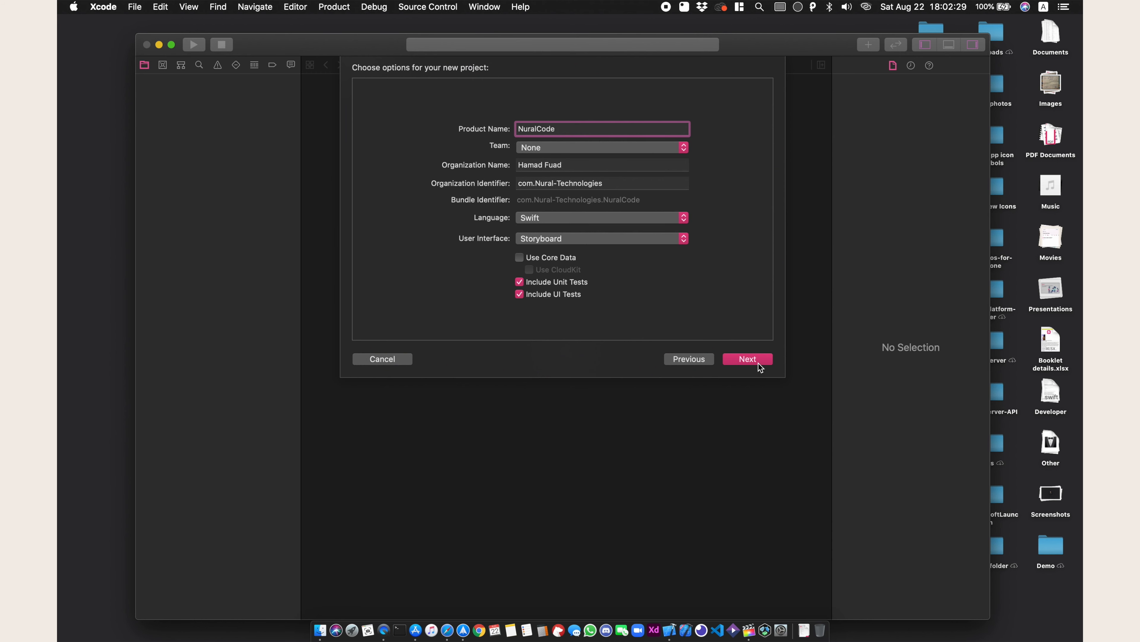
Step: Create the project on the Desktop with a local Git repository and enlarge its window to fill the screen
{"action": "left_click", "coordinate": [759, 364]}
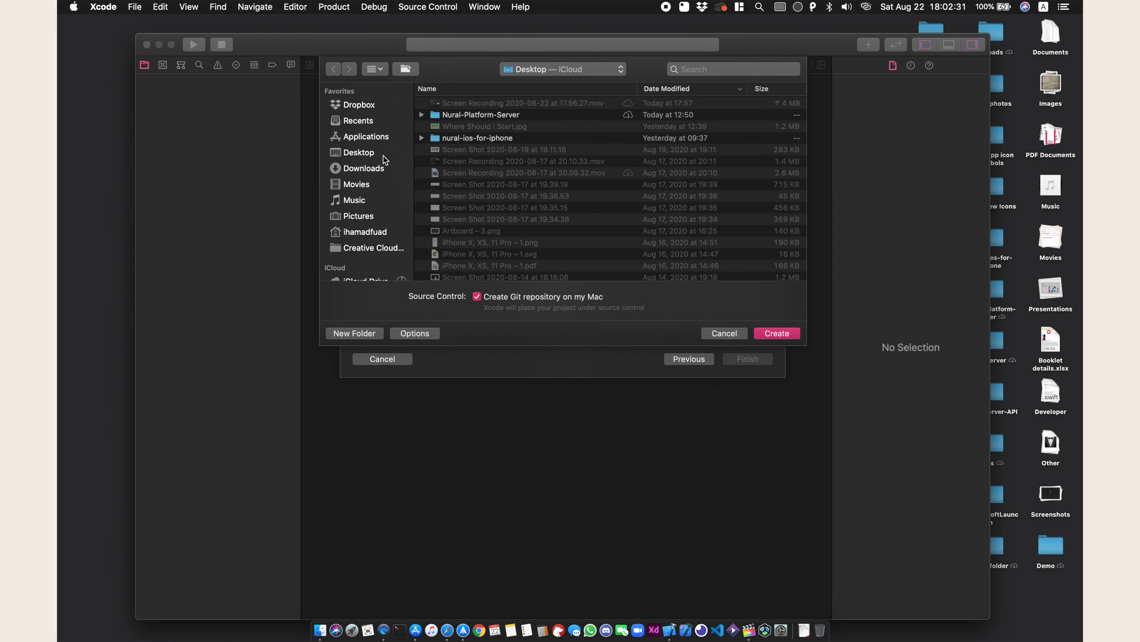
{"action": "left_click", "coordinate": [382, 153]}
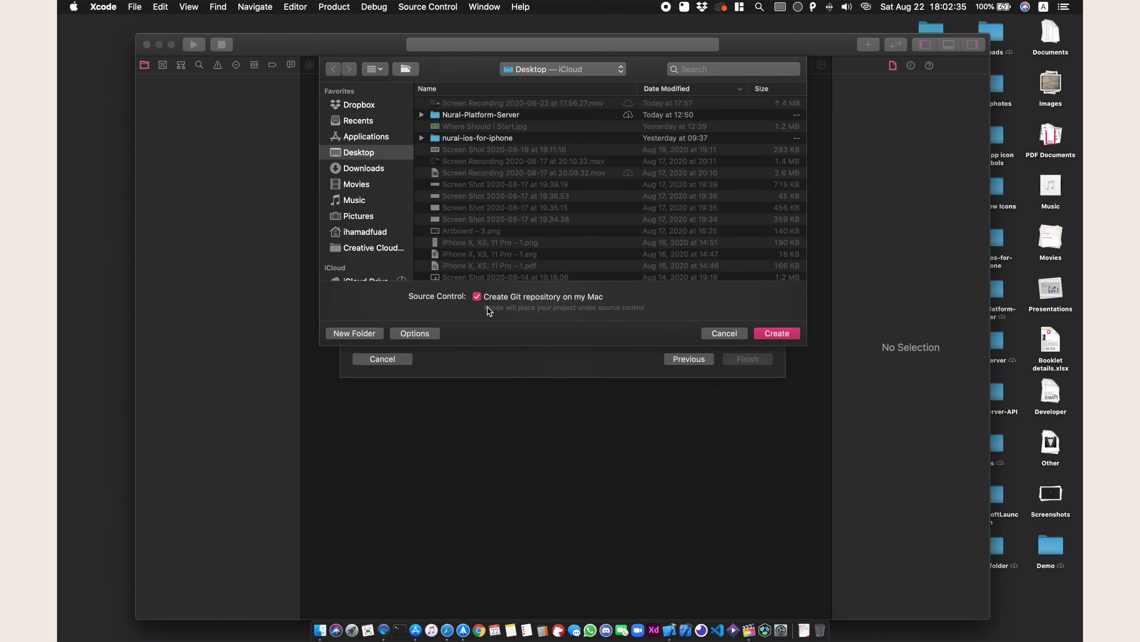
{"action": "left_click", "coordinate": [769, 334]}
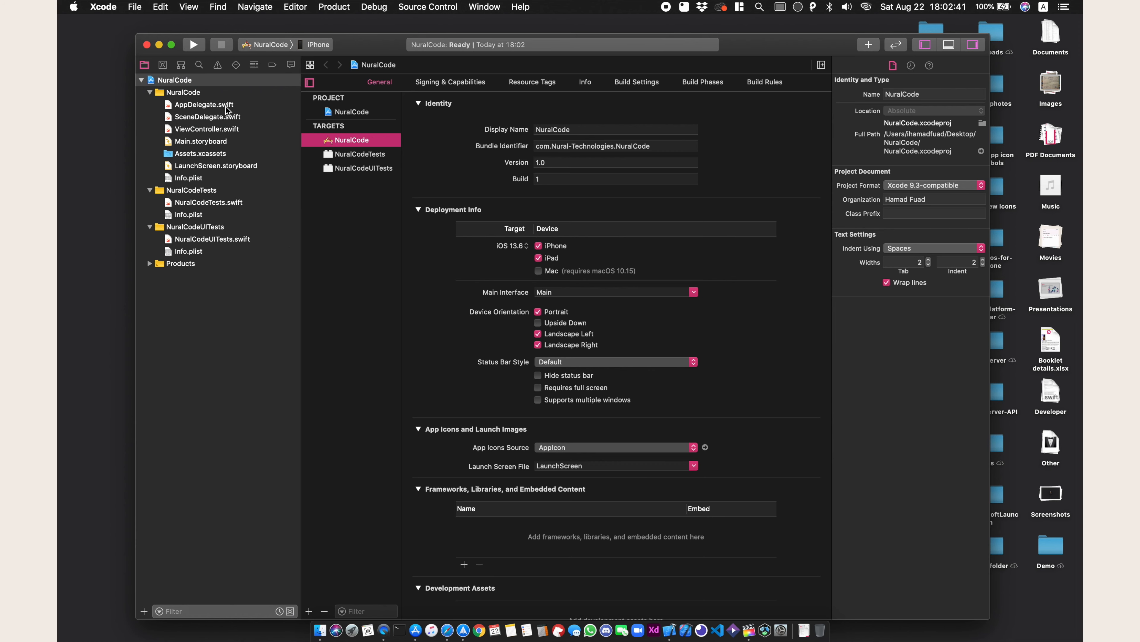
{"action": "left_click_drag", "start_coordinate": [138, 35], "coordinate": [59, 15]}
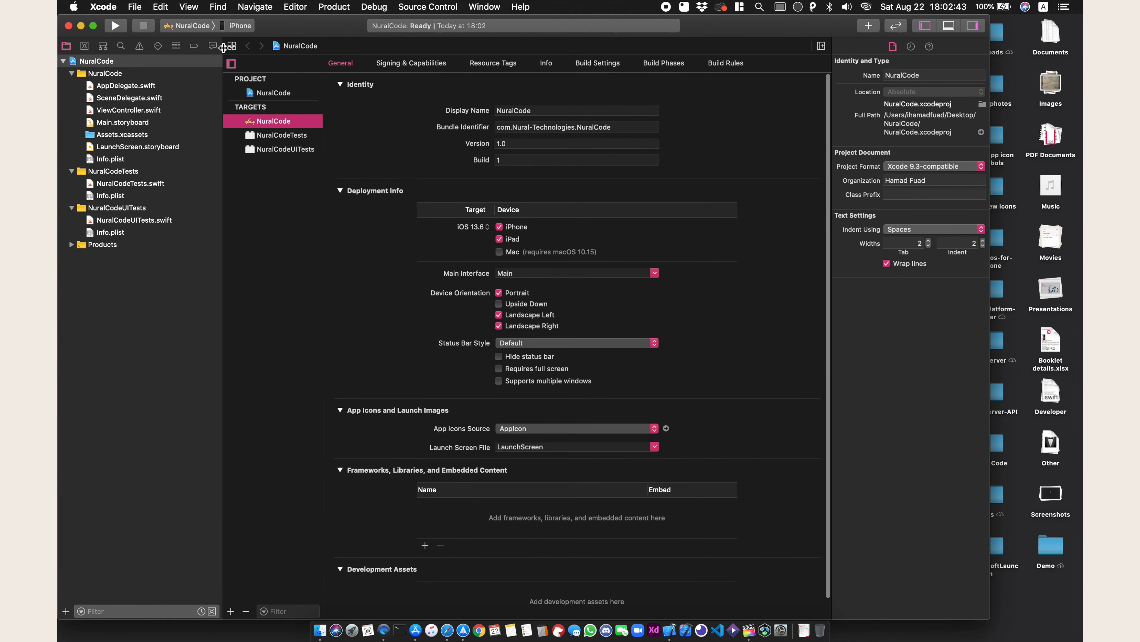
{"action": "left_click_drag", "start_coordinate": [1020, 619], "coordinate": [1082, 619]}
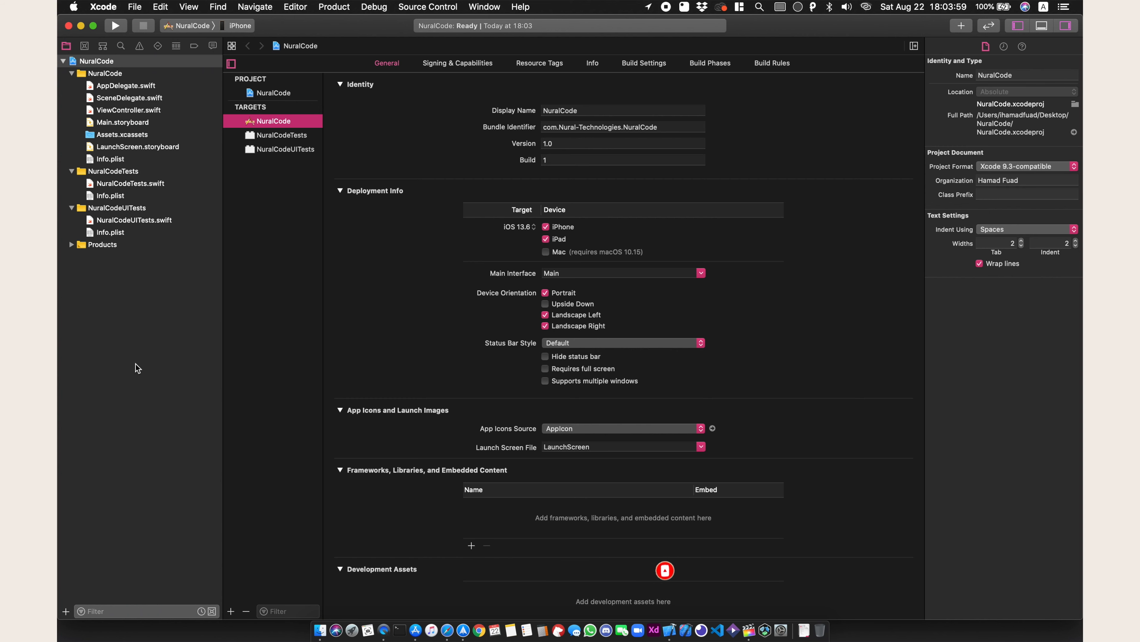
Step: Examine the NuralCodeUITests, NuralCodeTests and NuralCode groups, and the project's source control overview
{"action": "left_click", "coordinate": [112, 212]}
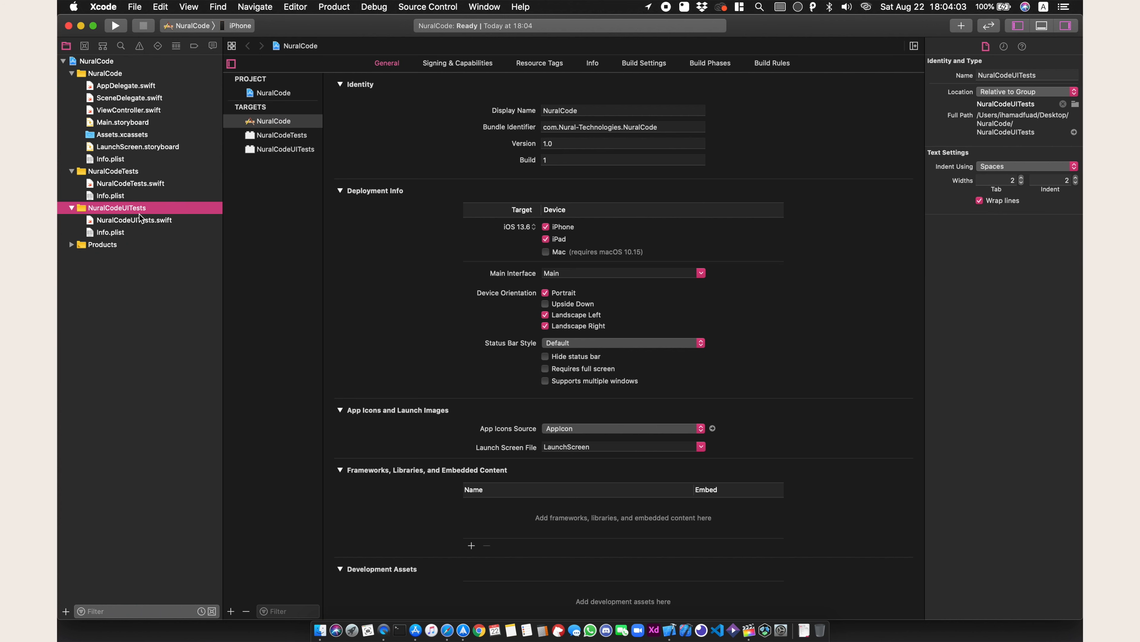
{"action": "left_click", "coordinate": [116, 174]}
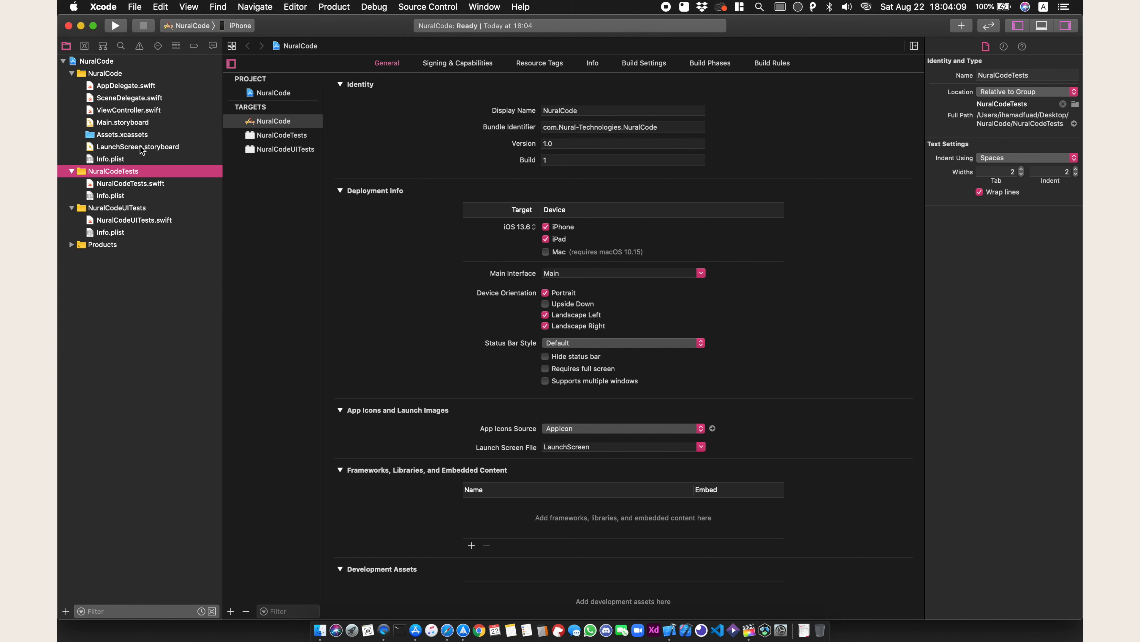
{"action": "left_click", "coordinate": [111, 75]}
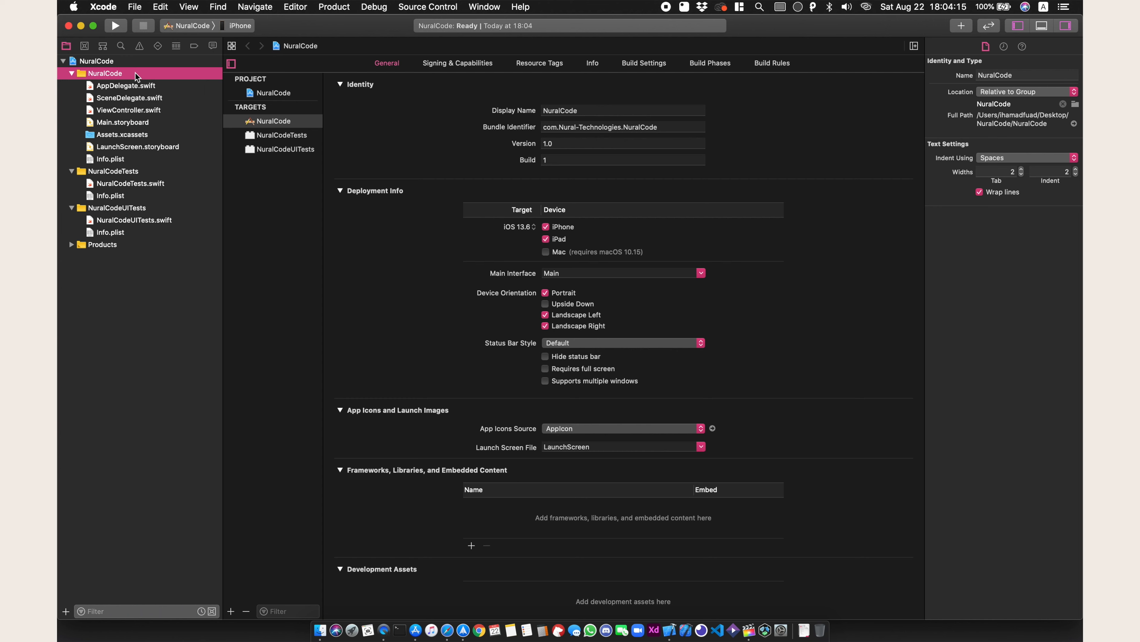
{"action": "left_click", "coordinate": [84, 46]}
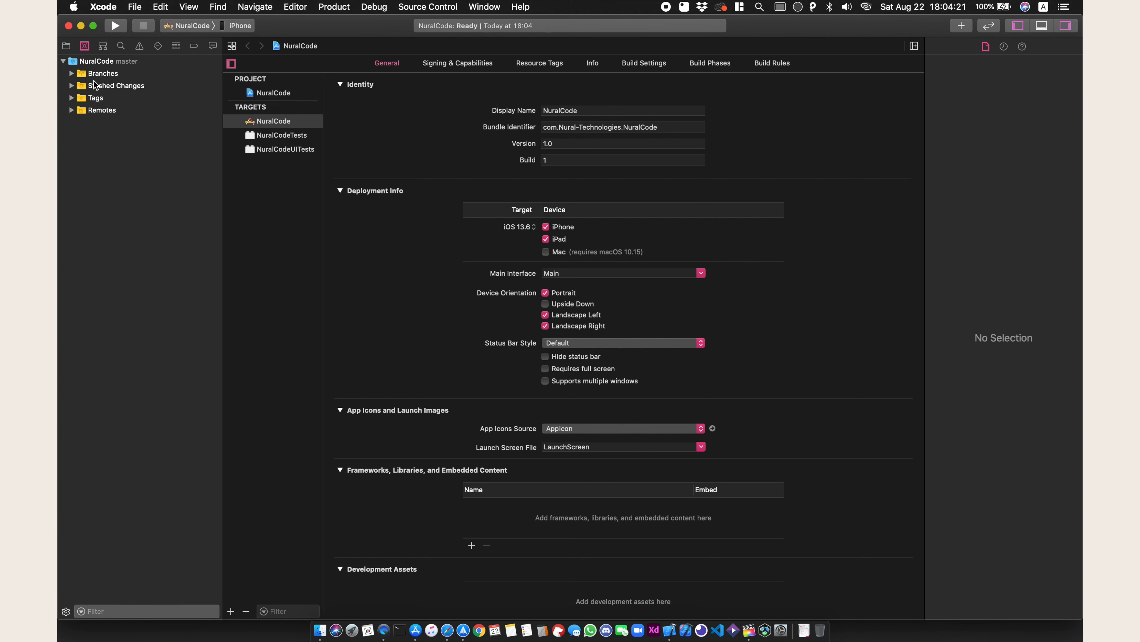
Step: Examine the project's symbols, search, issues, tests, debug session, breakpoints and reports, and return to the project's file list
{"action": "left_click", "coordinate": [103, 46]}
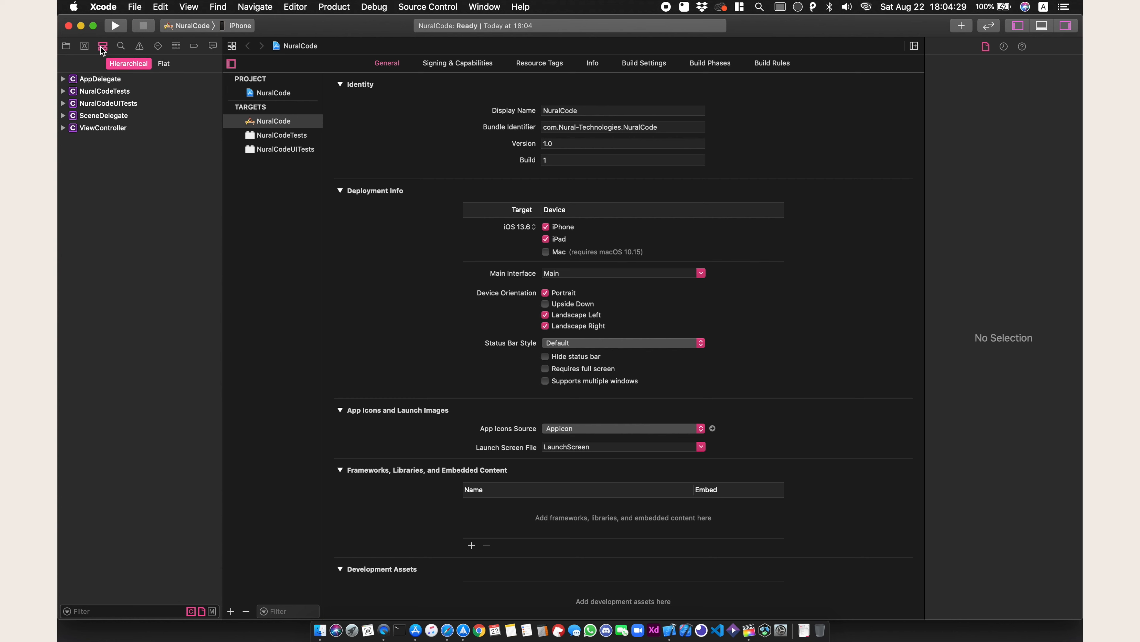
{"action": "left_click", "coordinate": [121, 47]}
{"action": "left_click", "coordinate": [141, 48]}
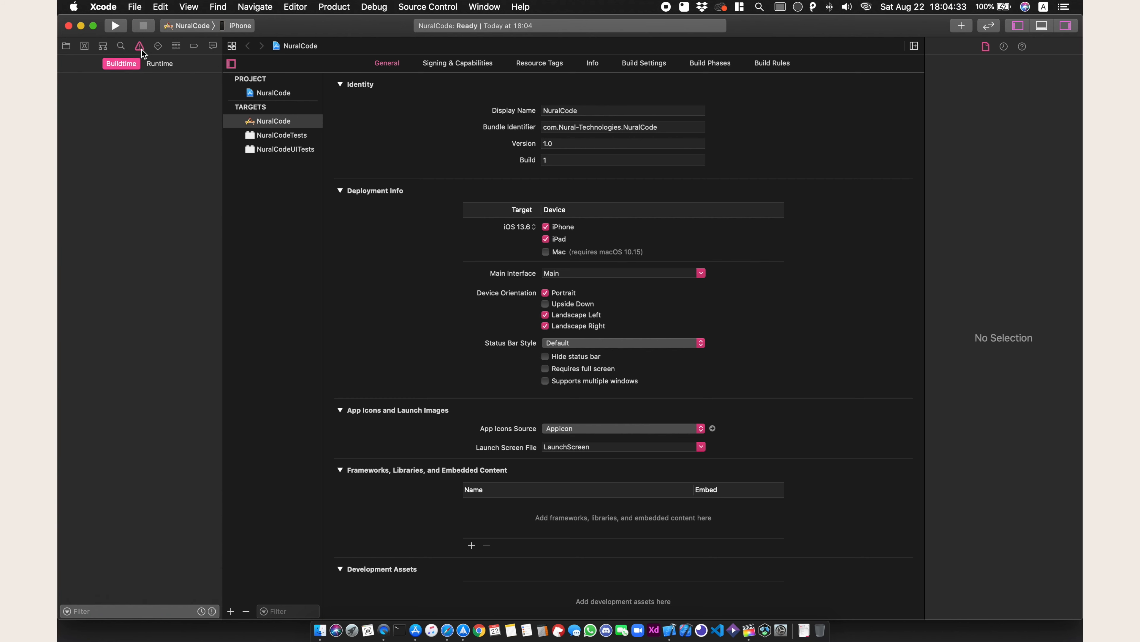
{"action": "left_click", "coordinate": [160, 49]}
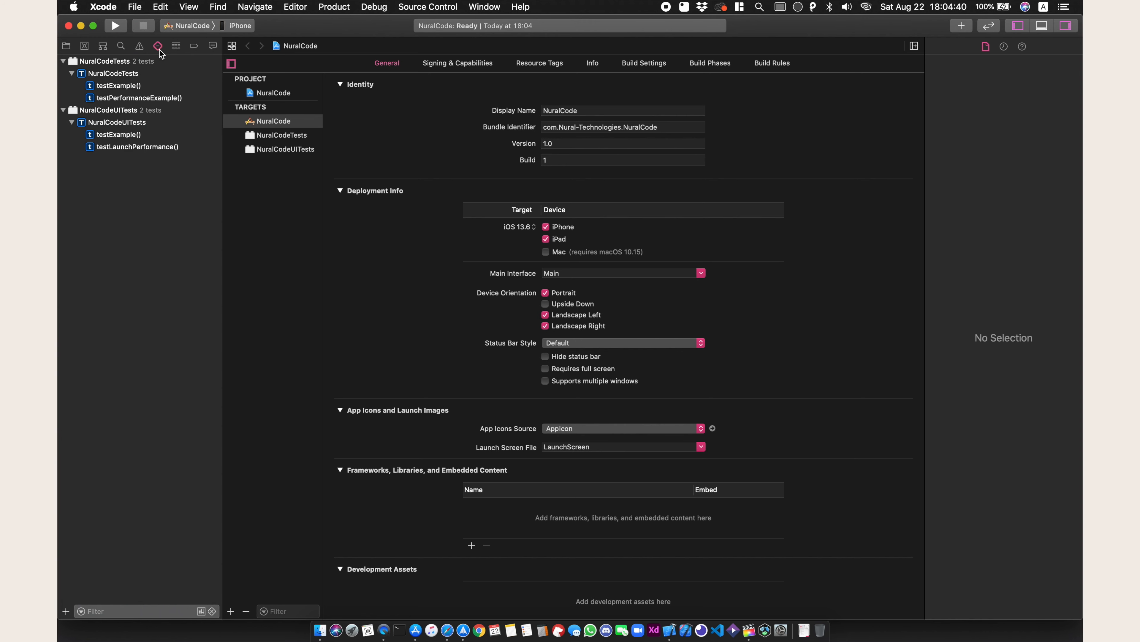
{"action": "left_click", "coordinate": [176, 48]}
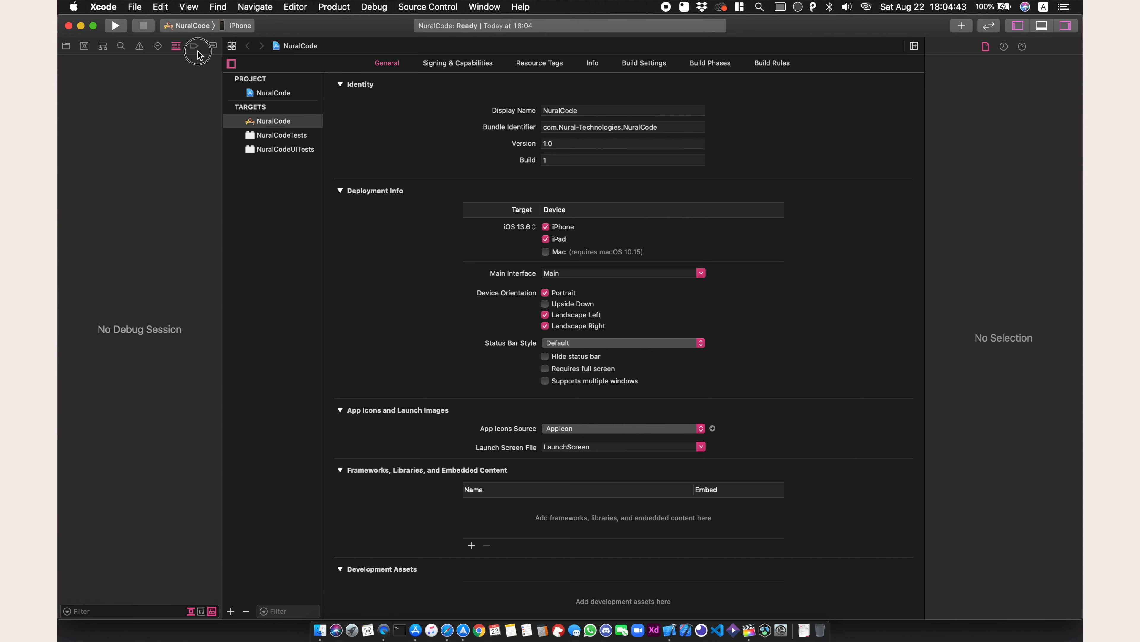
{"action": "left_click", "coordinate": [195, 47]}
{"action": "left_click", "coordinate": [212, 46]}
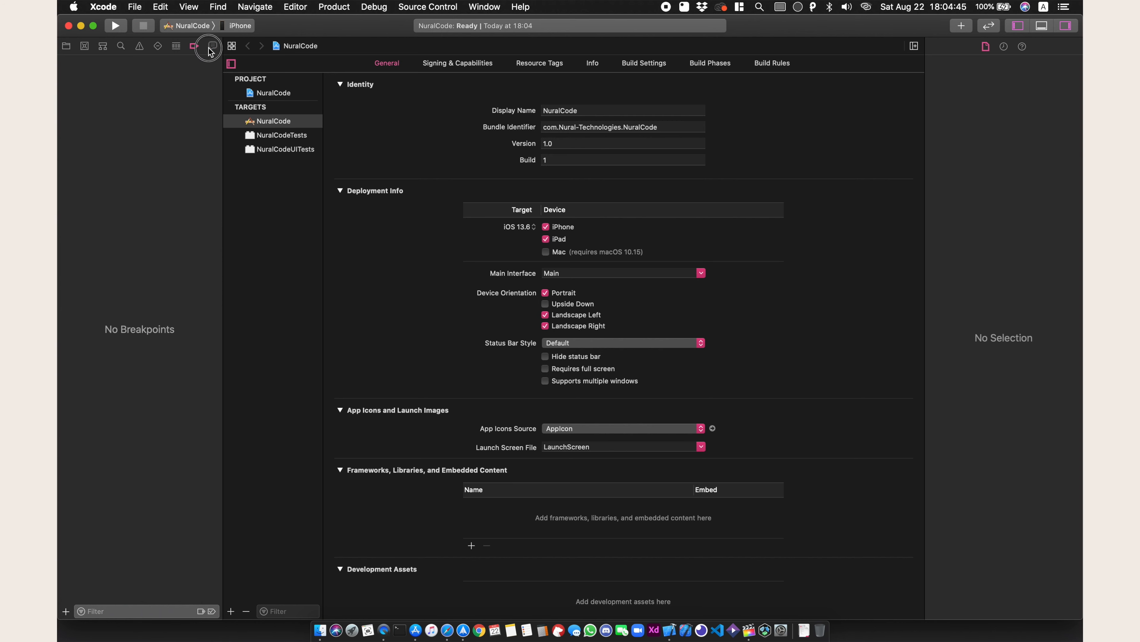
{"action": "left_click", "coordinate": [65, 47]}
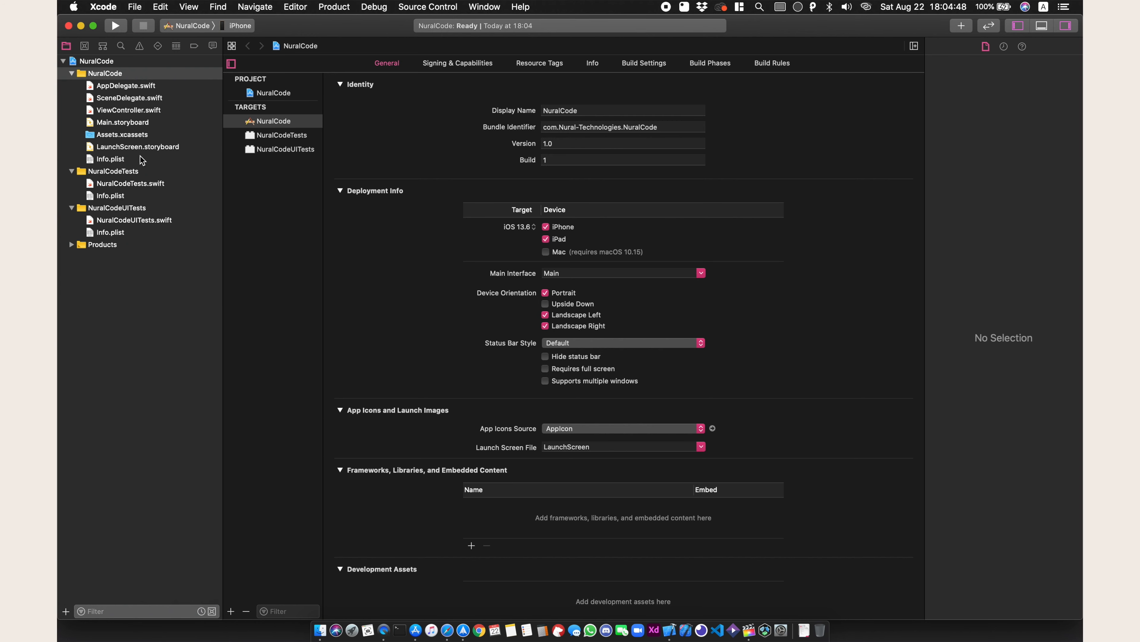
Step: Add a Label object to the view controller in Main.storyboard and set its text to "Learn more"
{"action": "left_click", "coordinate": [120, 124]}
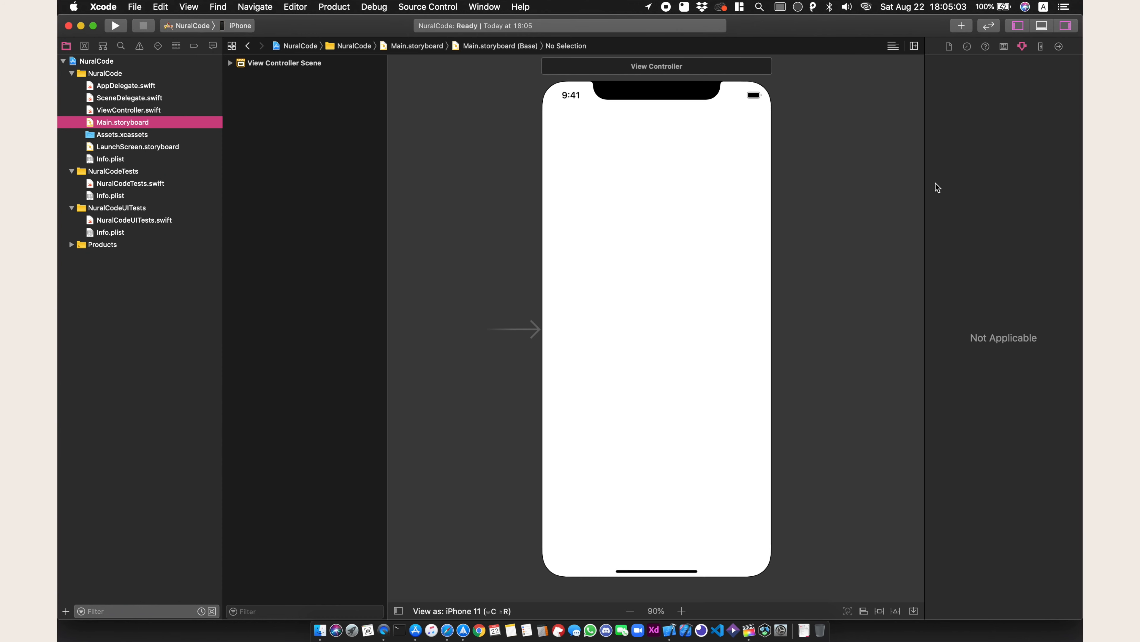
{"action": "left_click", "coordinate": [961, 25]}
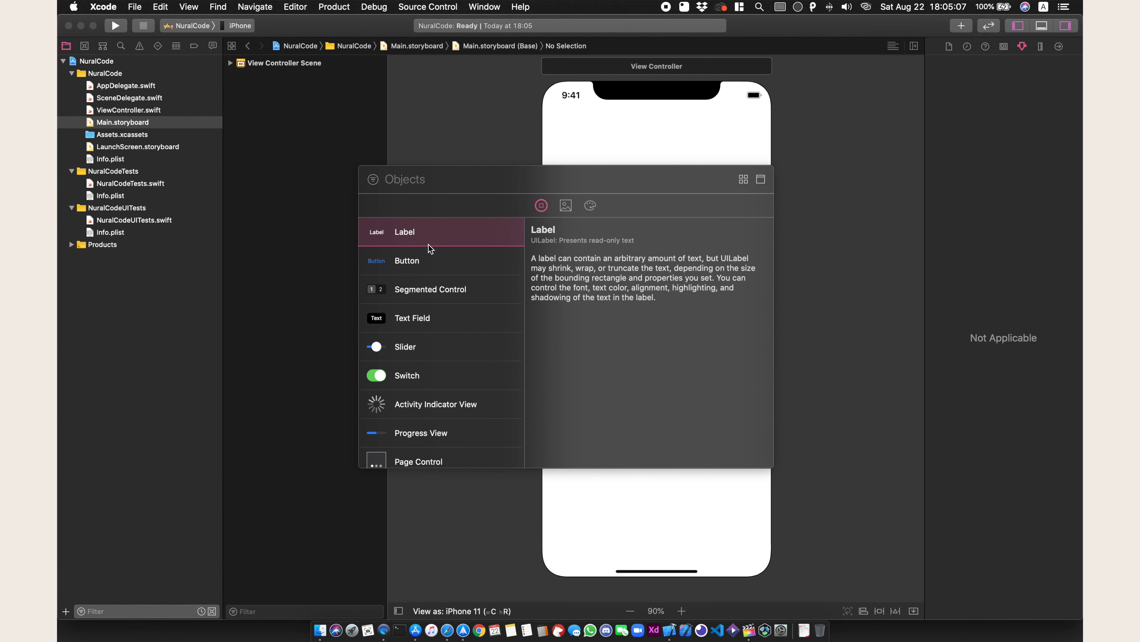
{"action": "left_click_drag", "start_coordinate": [414, 239], "coordinate": [631, 148]}
{"action": "double_click", "coordinate": [633, 150]}
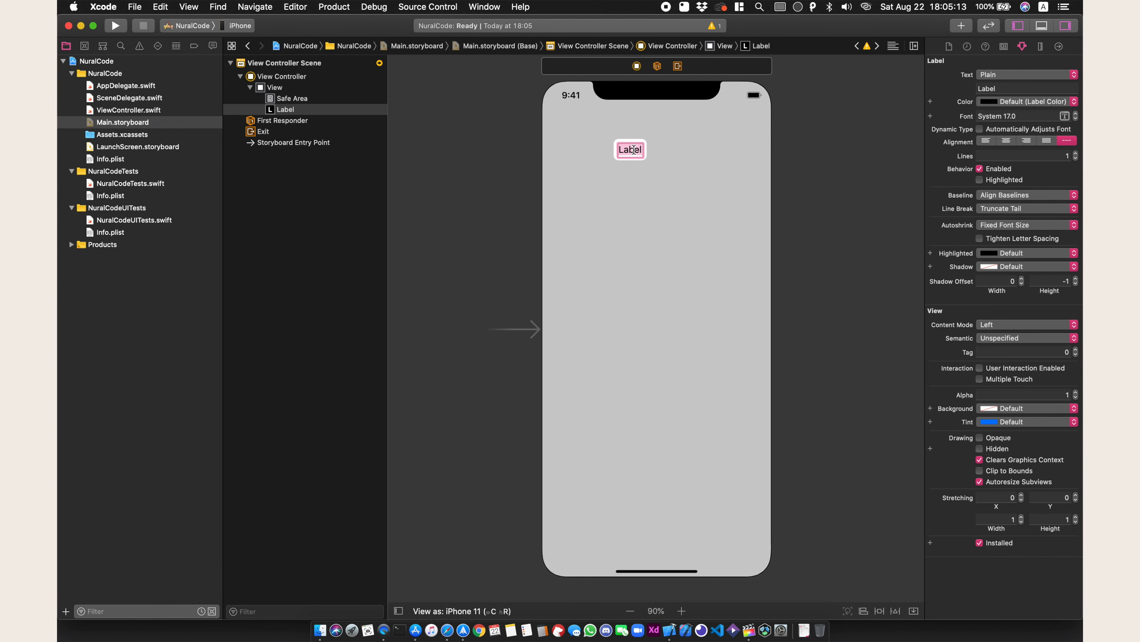
{"action": "type", "text": "Learn more"}
{"action": "left_click", "coordinate": [670, 201]}
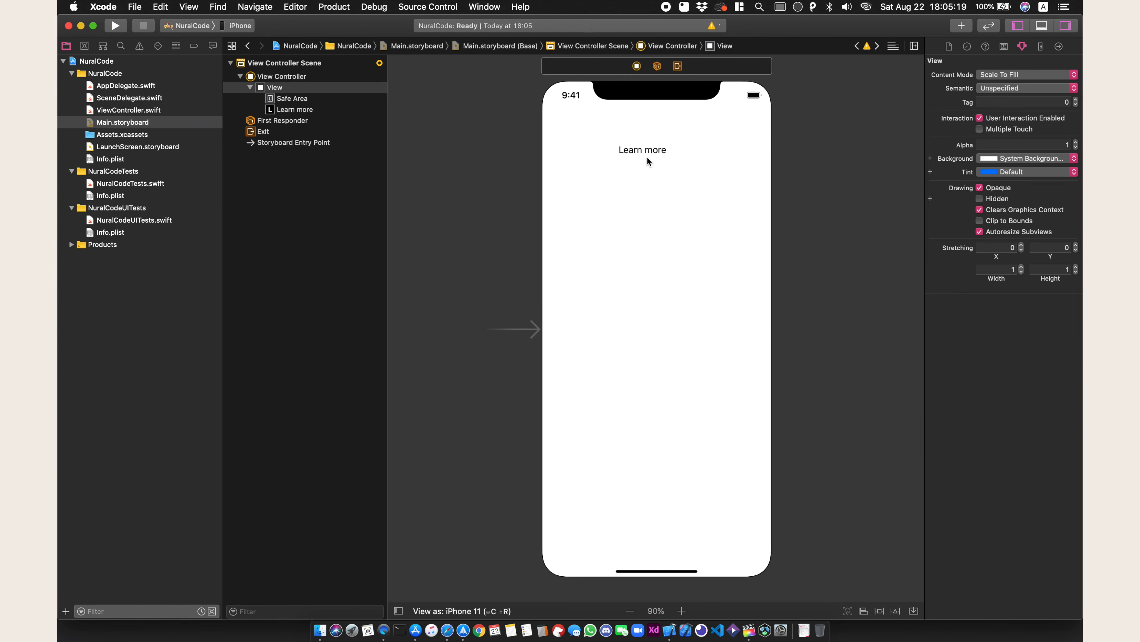
Step: Move the "Learn more" label to the upper-left corner of the view, aligned with the left margin guide
{"action": "left_click_drag", "start_coordinate": [648, 155], "coordinate": [570, 104]}
{"action": "left_click_drag", "start_coordinate": [599, 140], "coordinate": [579, 121]}
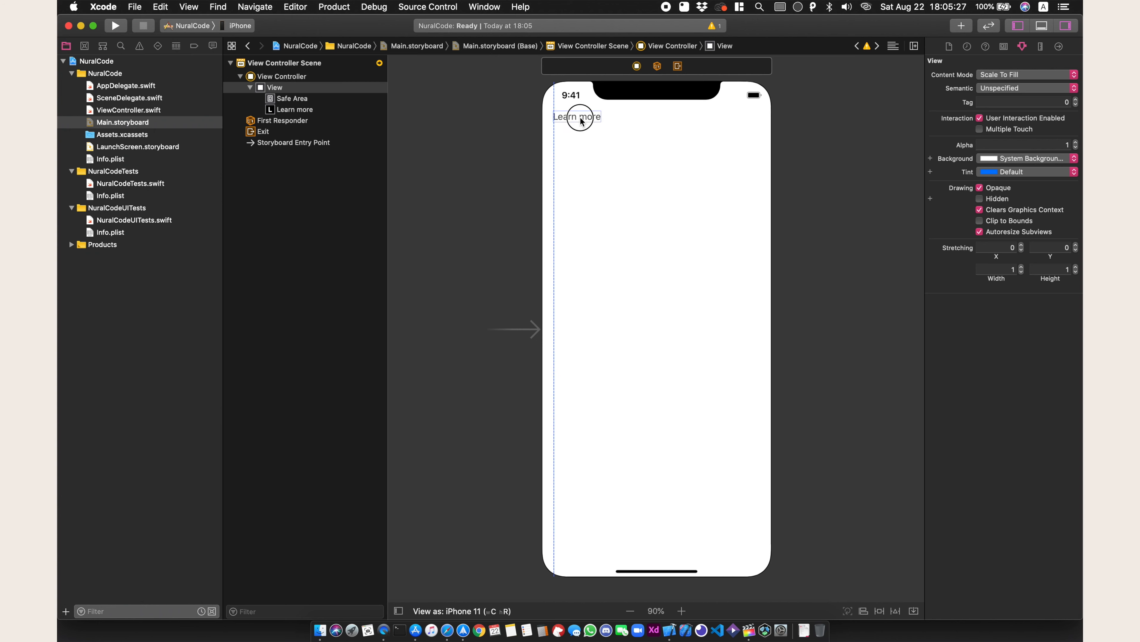
{"action": "left_click", "coordinate": [471, 178]}
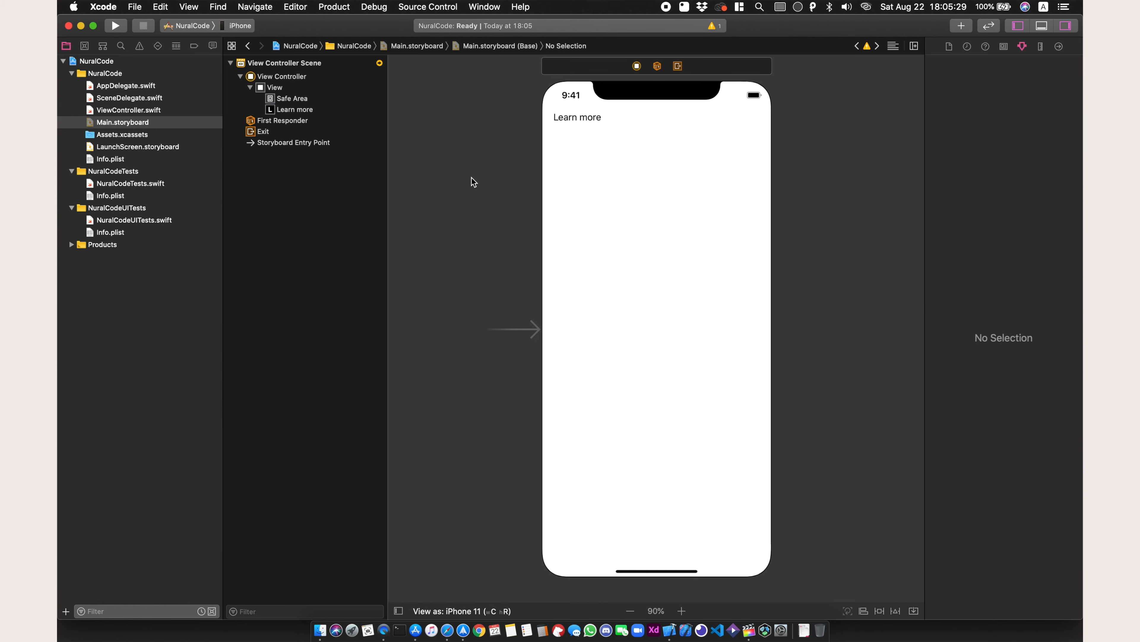
Step: Examine the class declaration and the viewDidLoad override in ViewController.swift
{"action": "left_click", "coordinate": [134, 111]}
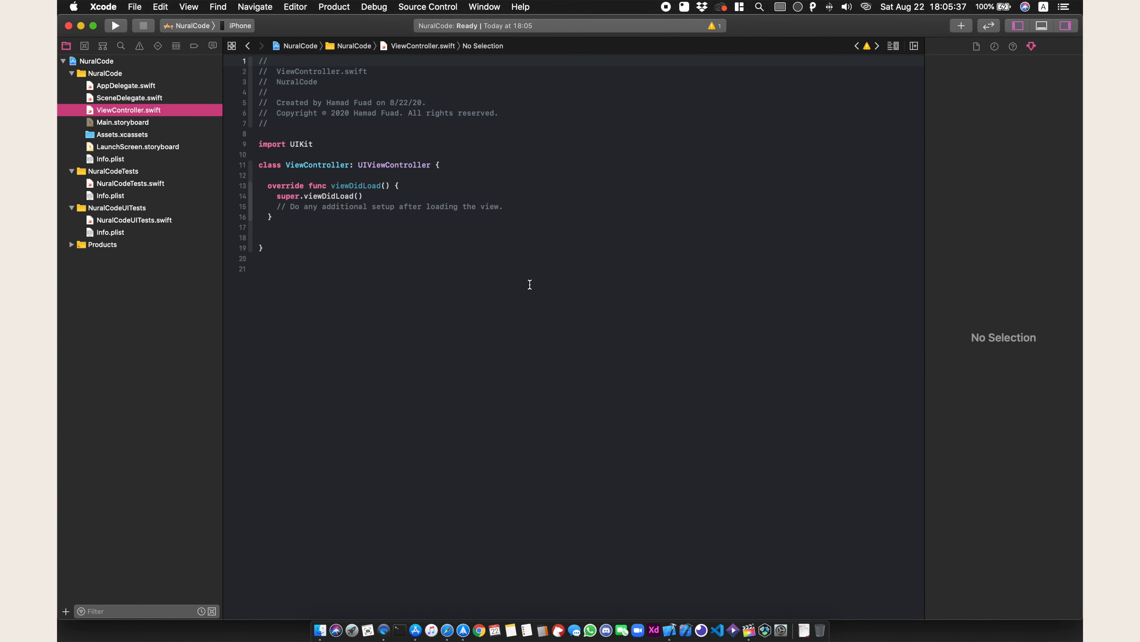
{"action": "double_click", "coordinate": [271, 165]}
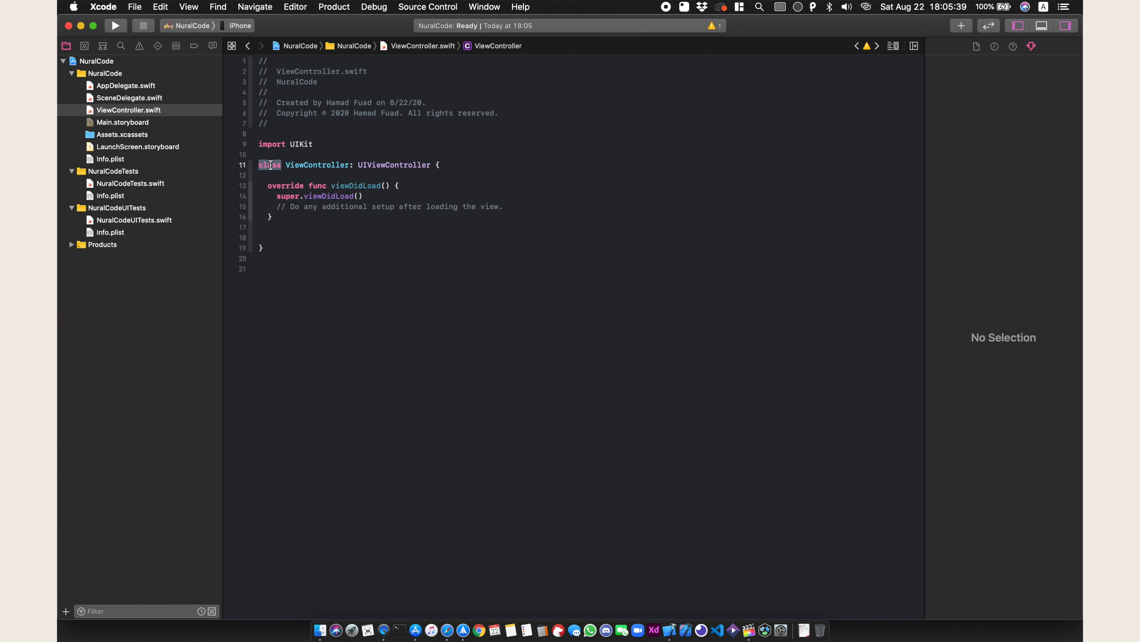
{"action": "double_click", "coordinate": [382, 165]}
{"action": "double_click", "coordinate": [296, 185]}
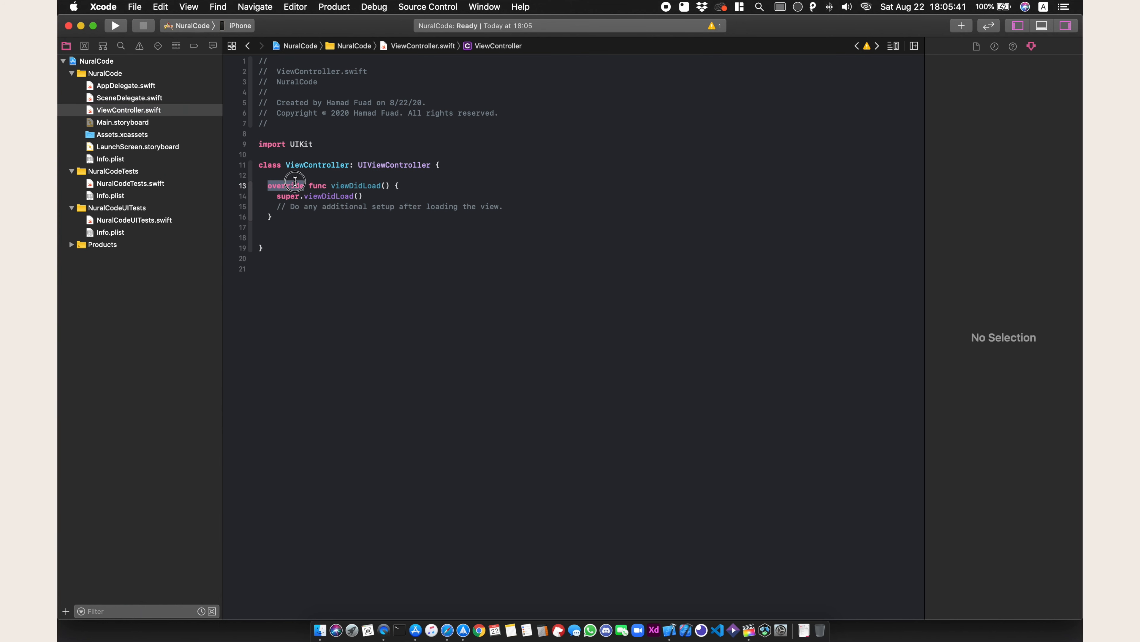
{"action": "double_click", "coordinate": [370, 185]}
{"action": "double_click", "coordinate": [328, 196]}
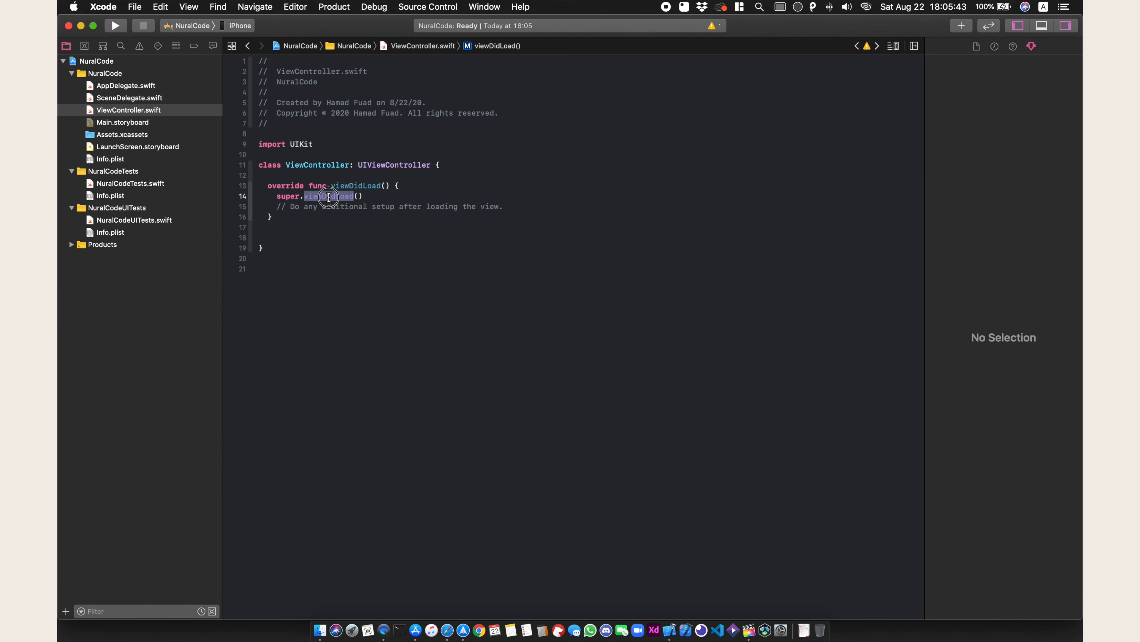
Step: Delete the two empty lines before the ViewController class's closing brace and save the file
{"action": "left_click", "coordinate": [311, 230]}
{"action": "left_click", "coordinate": [303, 242]}
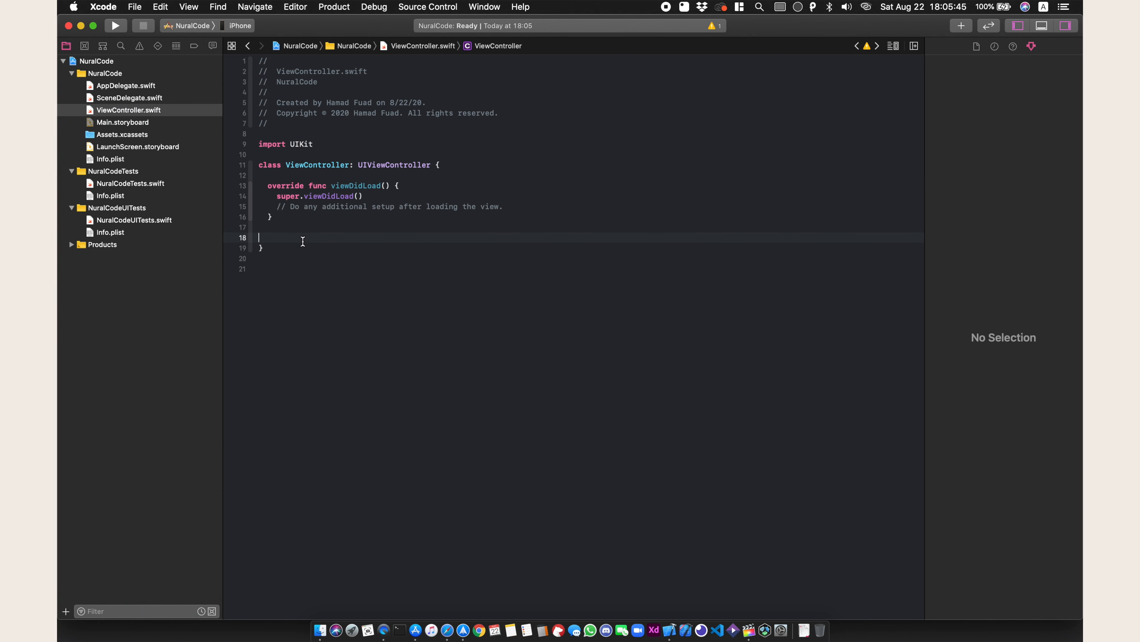
{"action": "key", "text": "BackSpace"}
{"action": "key", "text": "BackSpace"}
{"action": "left_click", "coordinate": [384, 255]}
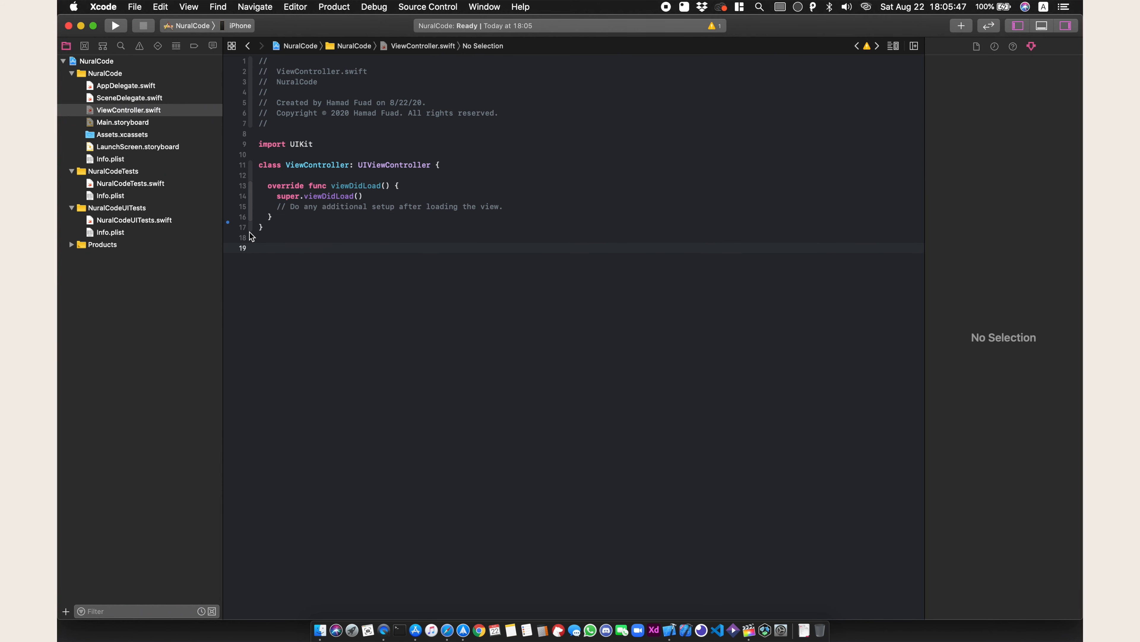
{"action": "key", "text": "cmd+s"}
Step: Review the app's Info.plist and the NuralCode target's general settings, including its version and build fields
{"action": "left_click", "coordinate": [112, 162]}
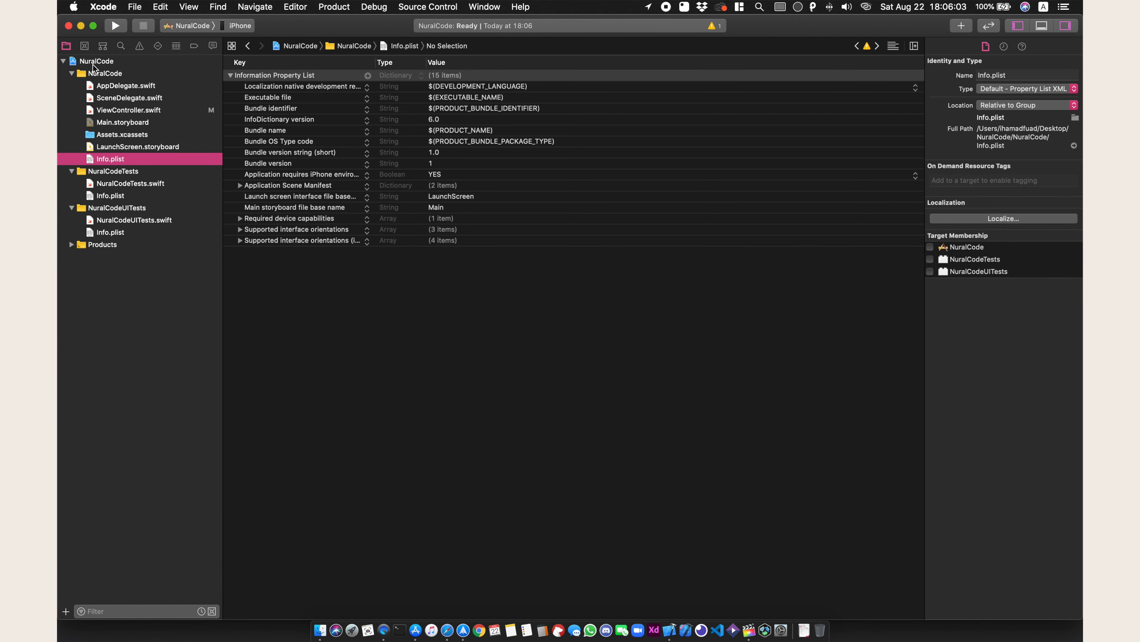
{"action": "left_click", "coordinate": [93, 65]}
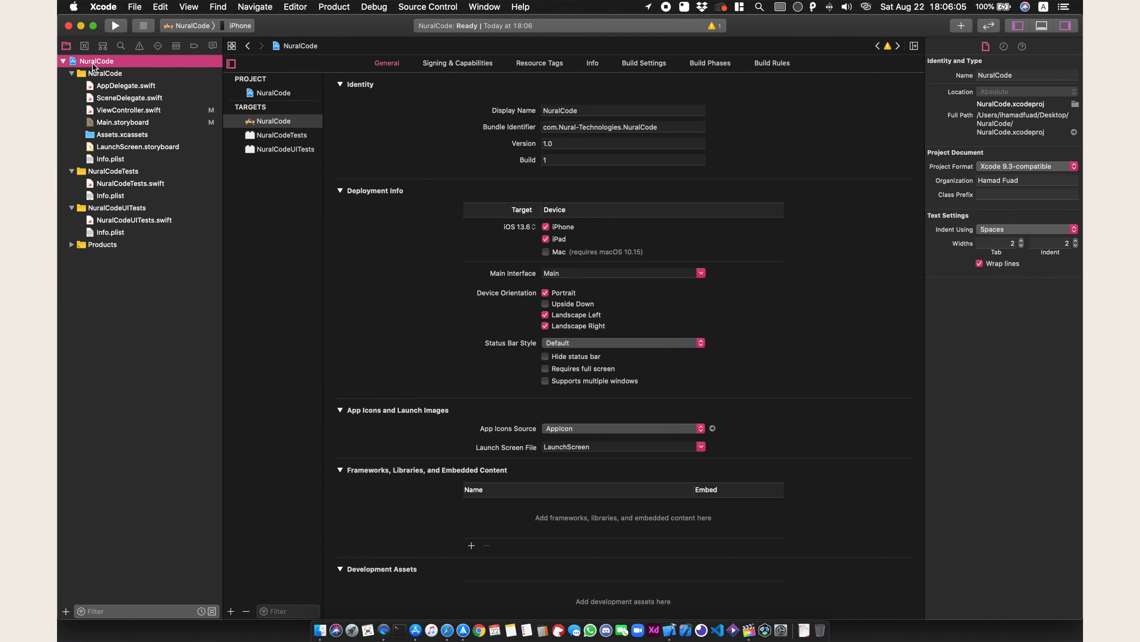
{"action": "left_click", "coordinate": [289, 128]}
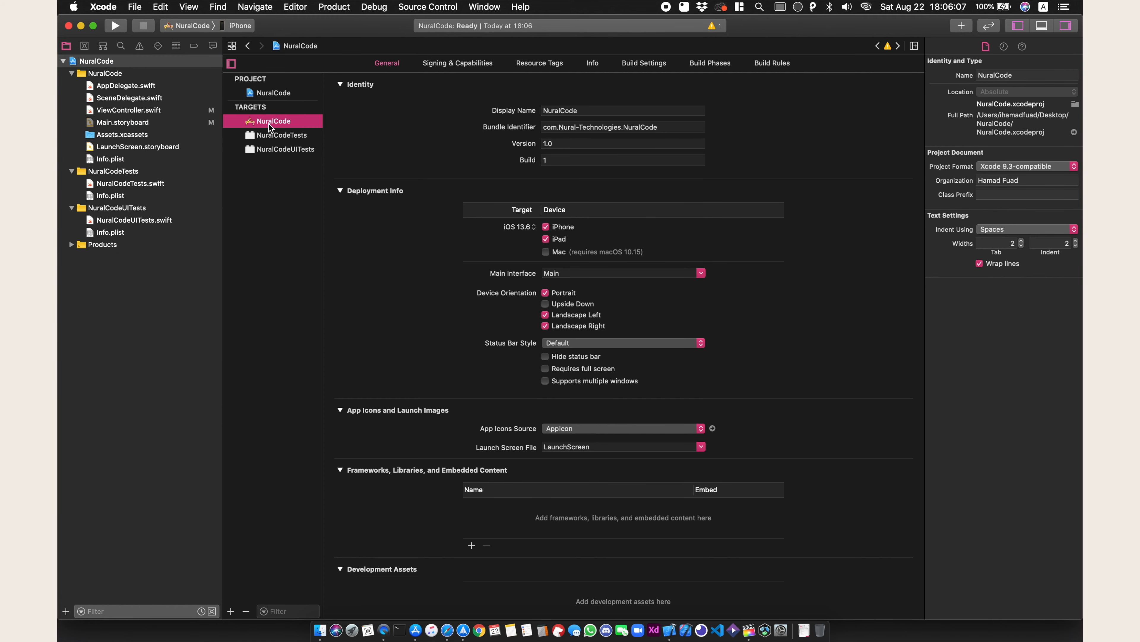
{"action": "left_click", "coordinate": [560, 144]}
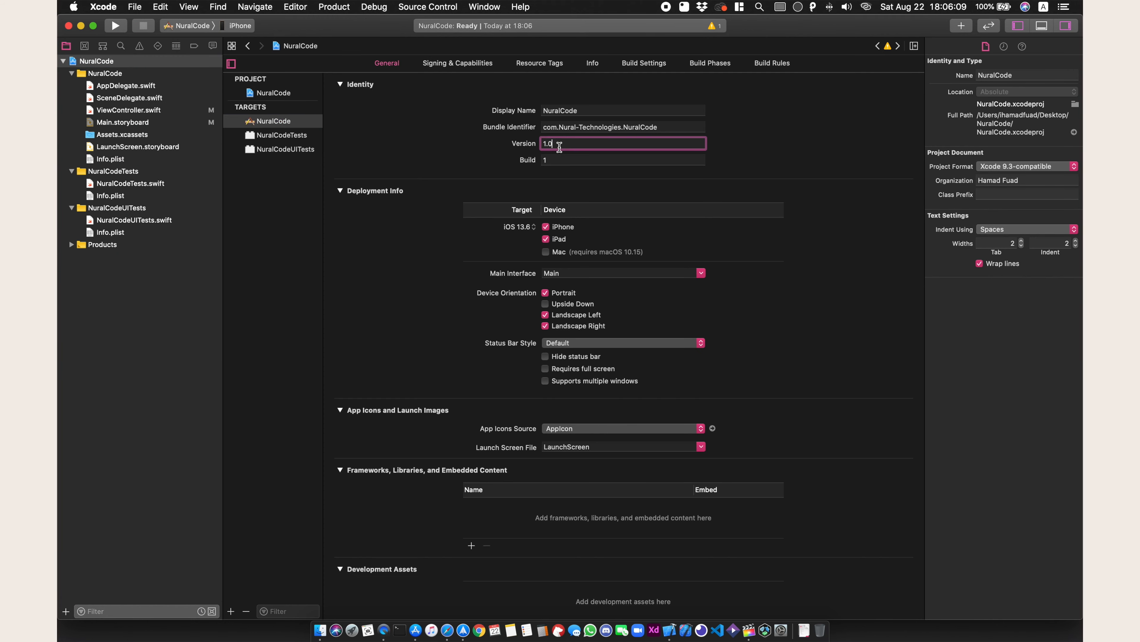
{"action": "left_click", "coordinate": [566, 160]}
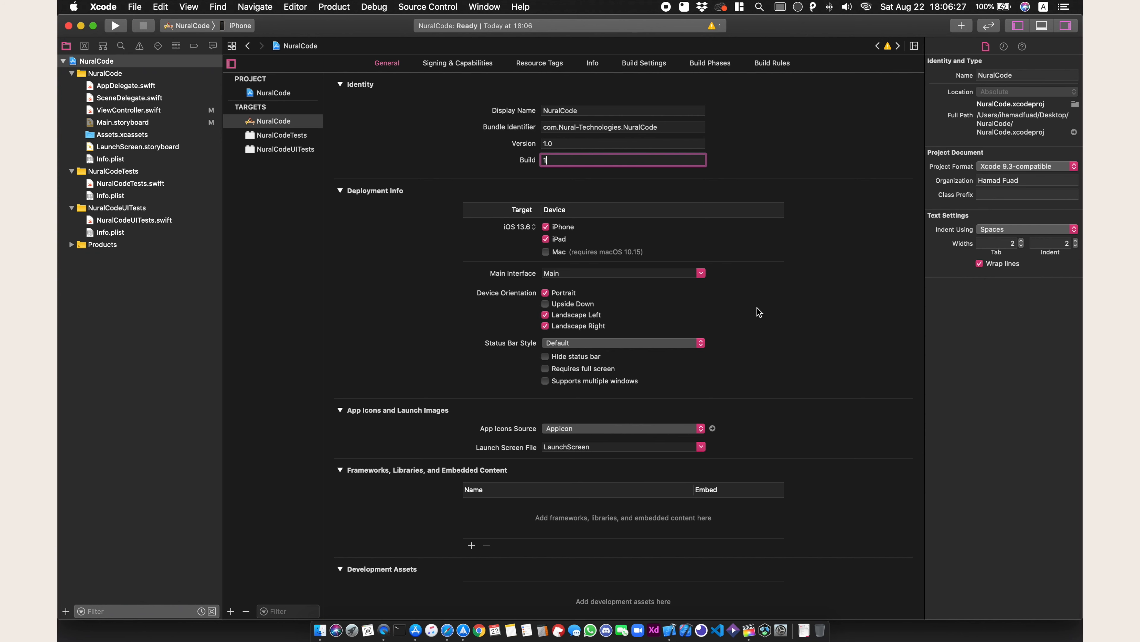
{"action": "scroll", "coordinate": [775, 351], "scroll_direction": "down", "scroll_amount": 1}
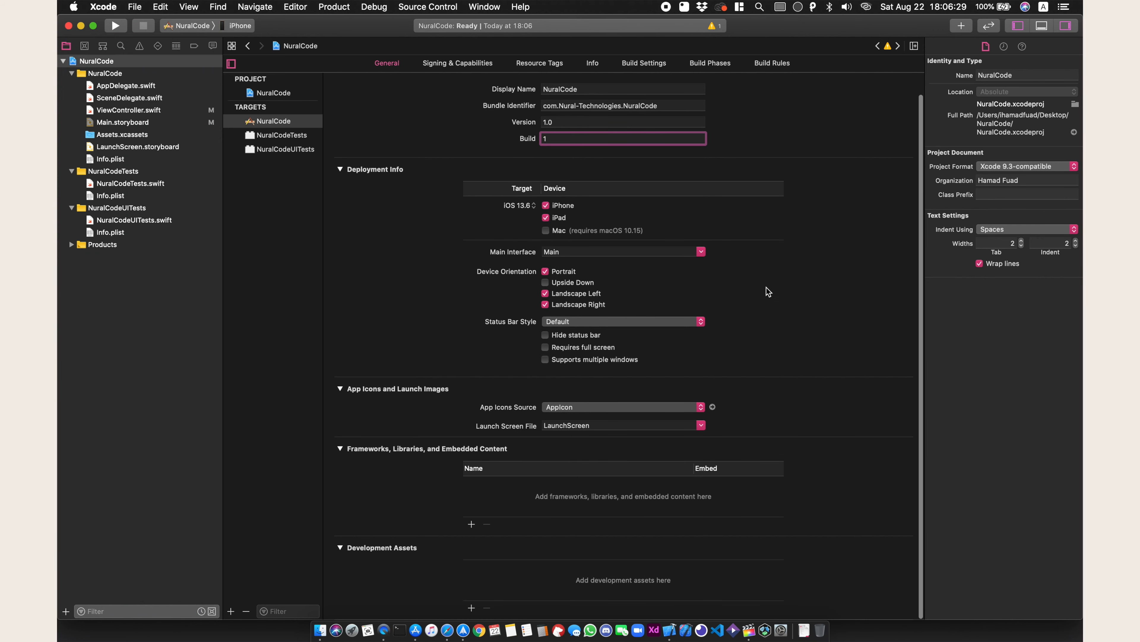
{"action": "scroll", "coordinate": [763, 291], "scroll_direction": "up", "scroll_amount": 1}
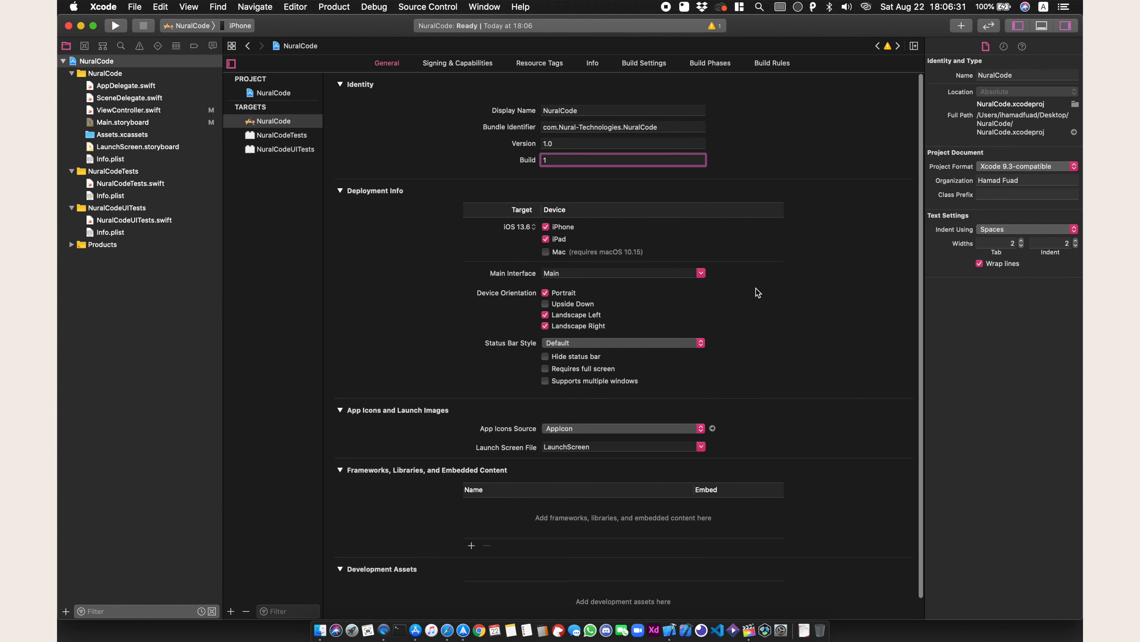
Step: Set the NuralCode project's iOS Deployment Target to 11.0
{"action": "left_click", "coordinate": [289, 96]}
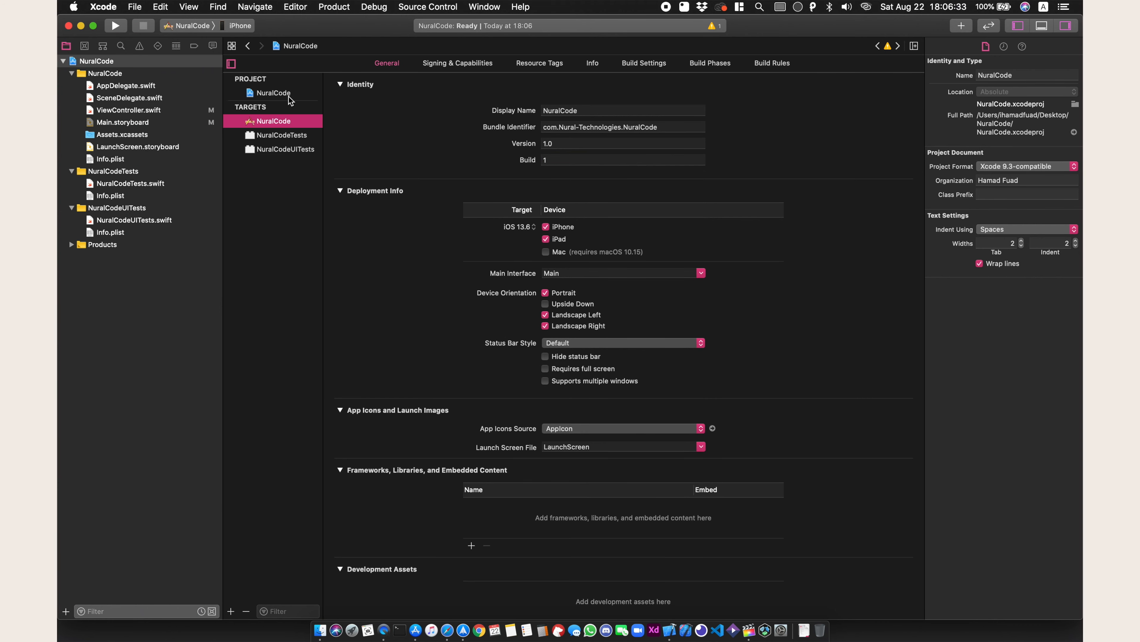
{"action": "left_click", "coordinate": [274, 93]}
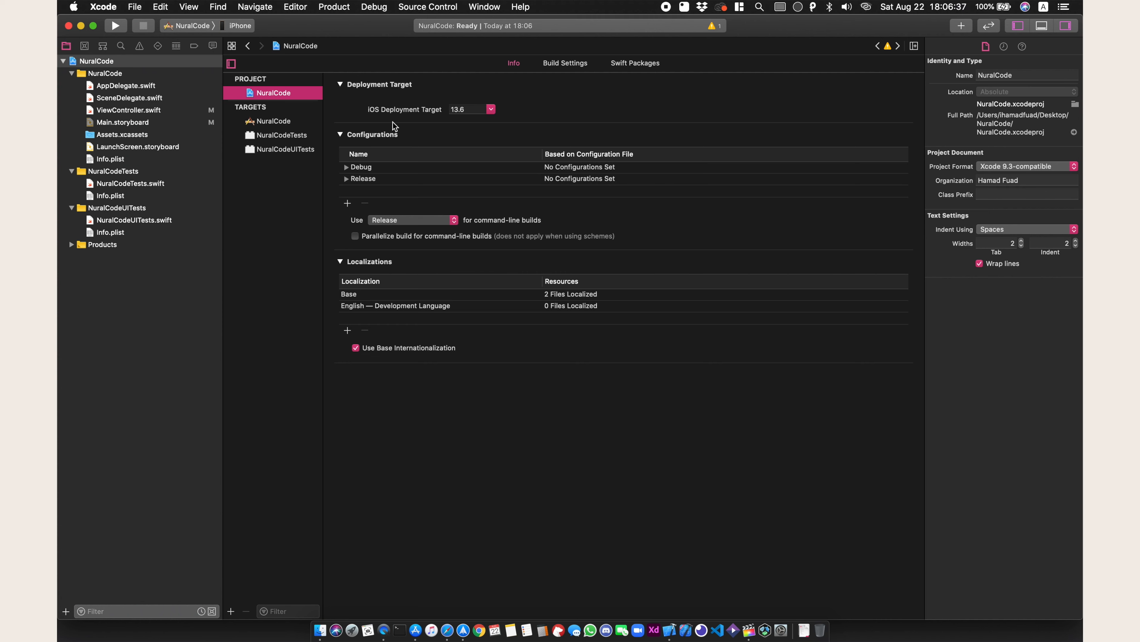
{"action": "left_click", "coordinate": [478, 112]}
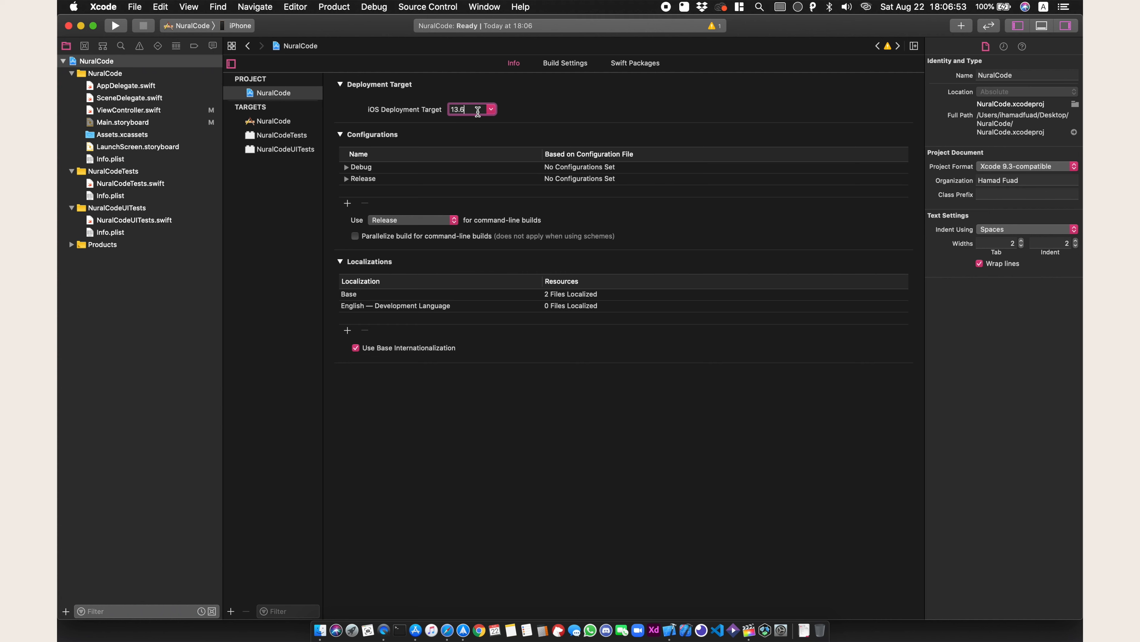
{"action": "left_click", "coordinate": [491, 109]}
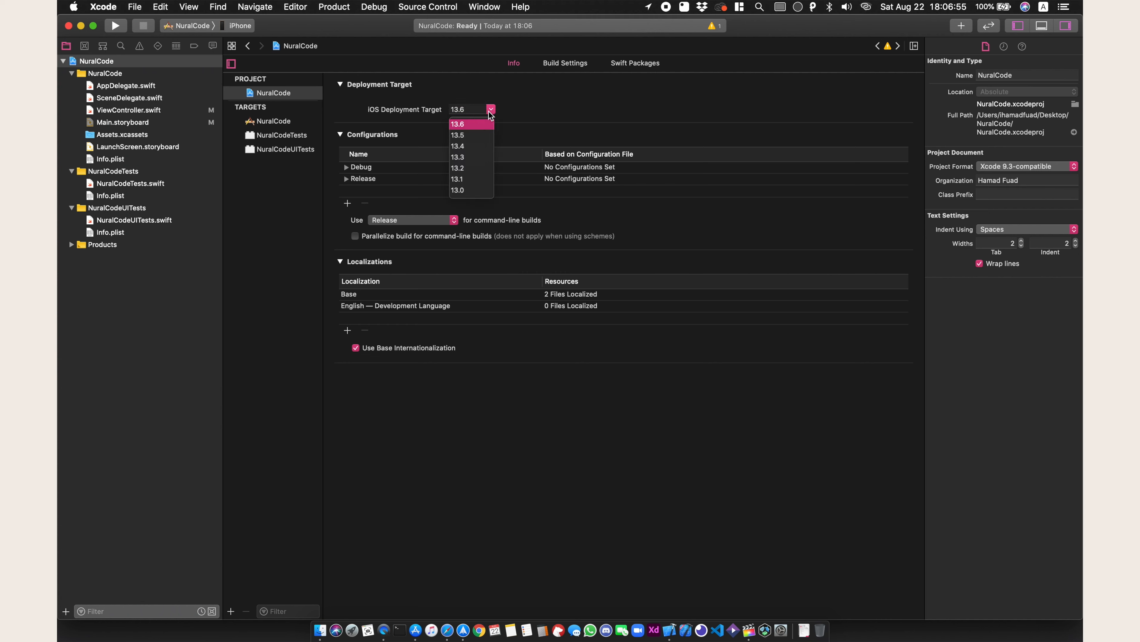
{"action": "scroll", "coordinate": [478, 171], "scroll_direction": "down", "scroll_amount": 3}
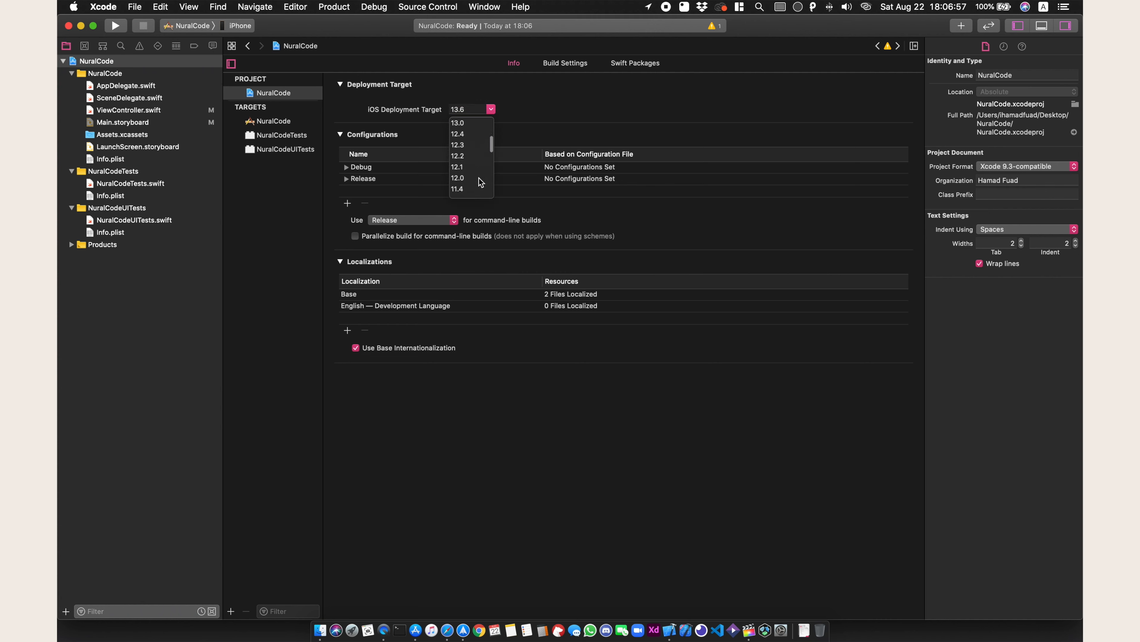
{"action": "scroll", "coordinate": [480, 180], "scroll_direction": "down", "scroll_amount": 2}
{"action": "left_click", "coordinate": [472, 198]}
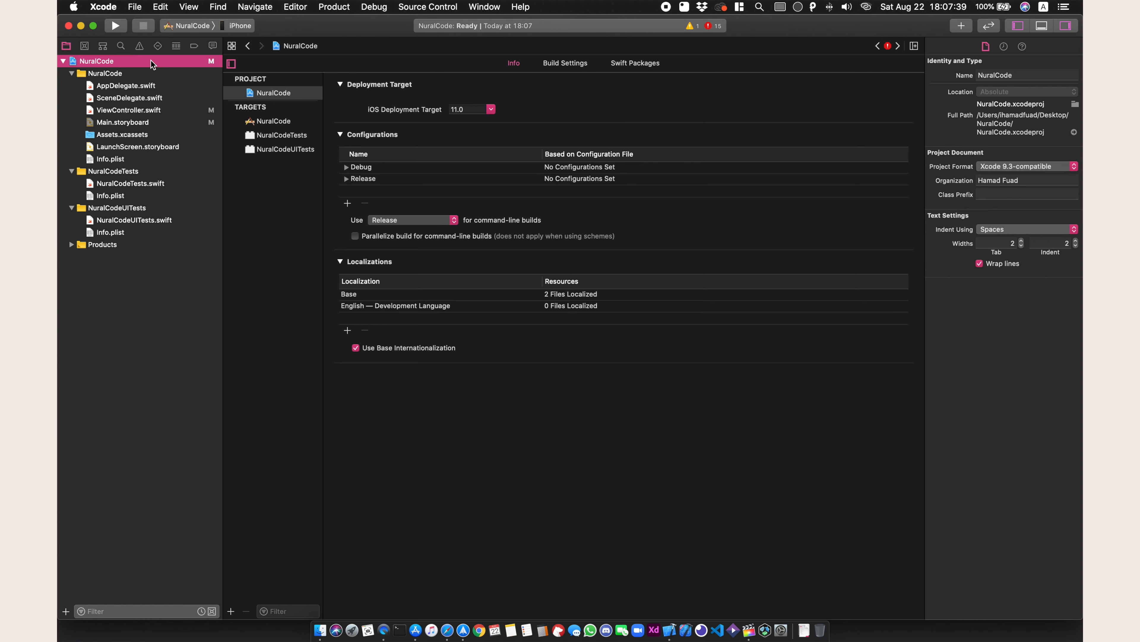
Step: Inspect the attributes of the view controller in Main.storyboard
{"action": "left_click", "coordinate": [143, 123]}
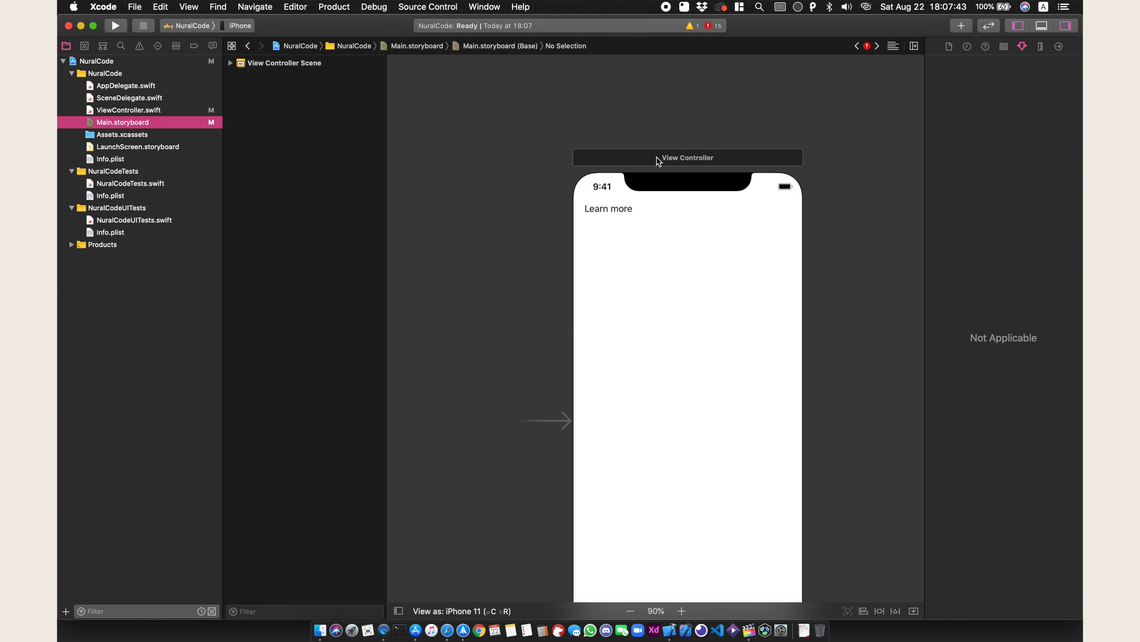
{"action": "left_click", "coordinate": [641, 158]}
{"action": "scroll", "coordinate": [824, 289], "scroll_direction": "down", "scroll_amount": 3}
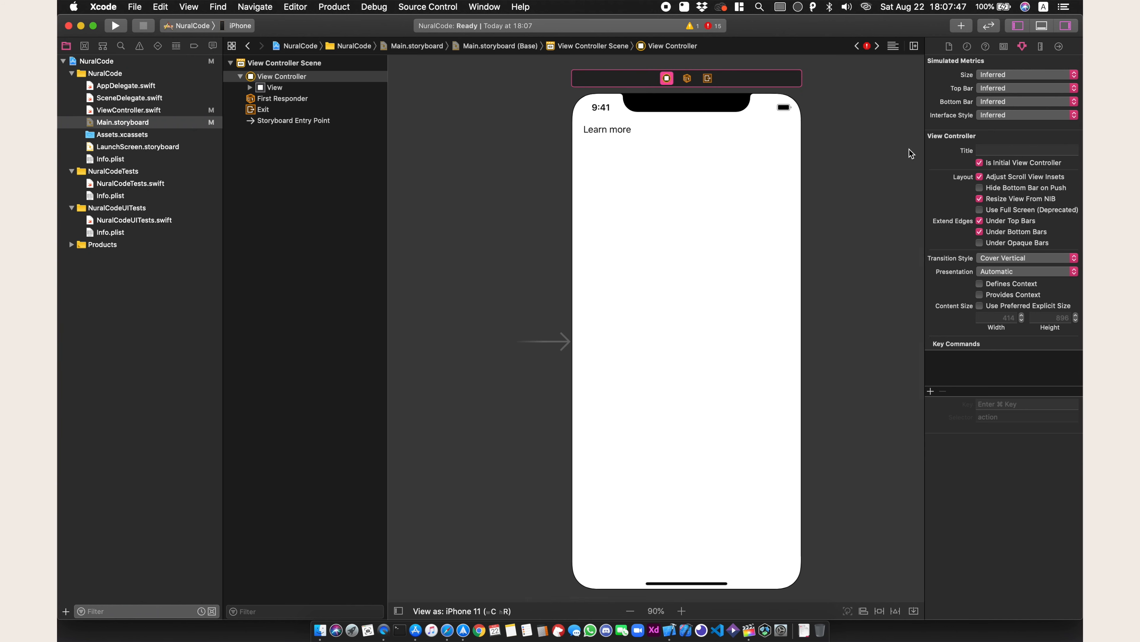
{"action": "left_click", "coordinate": [860, 192]}
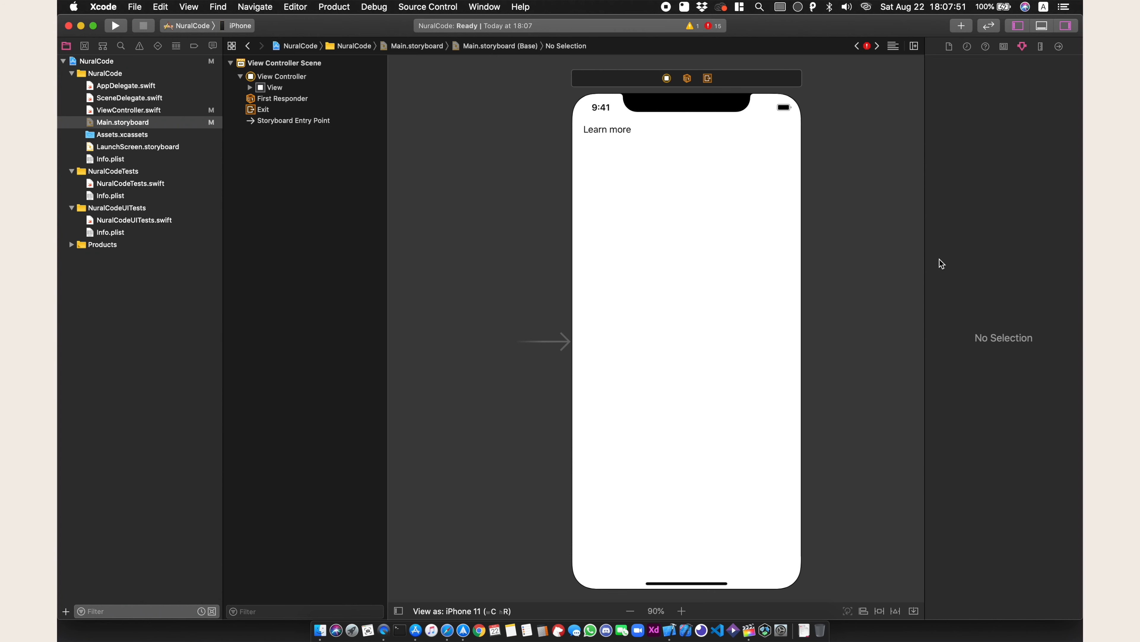
{"action": "left_click", "coordinate": [646, 79]}
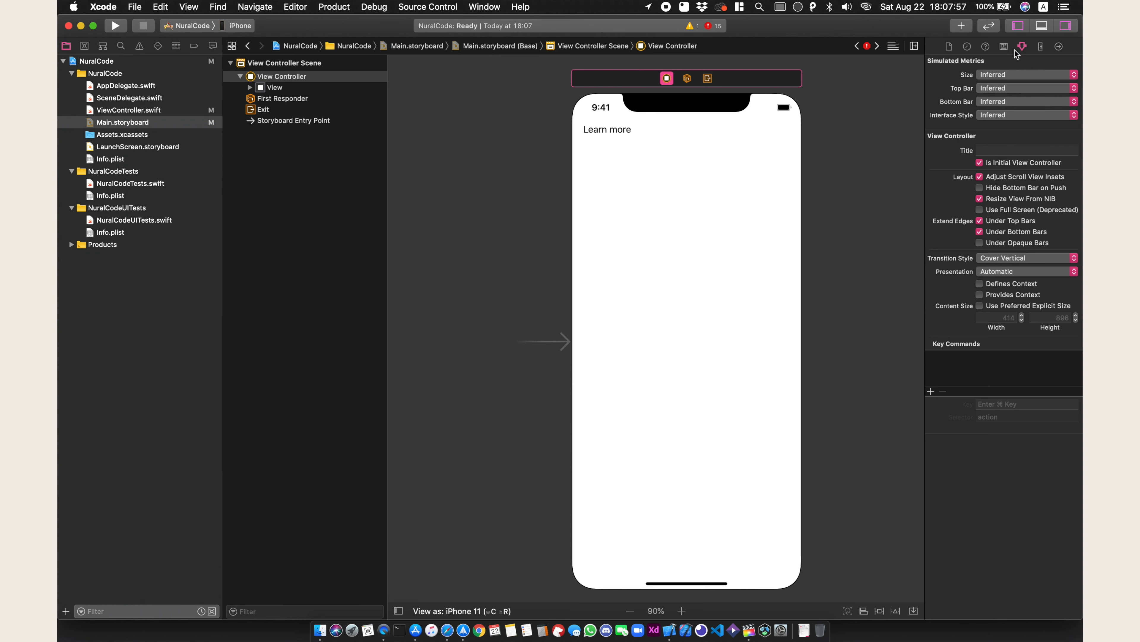
Step: Set the background of the view controller's main view to System Gray Color
{"action": "left_click", "coordinate": [702, 232]}
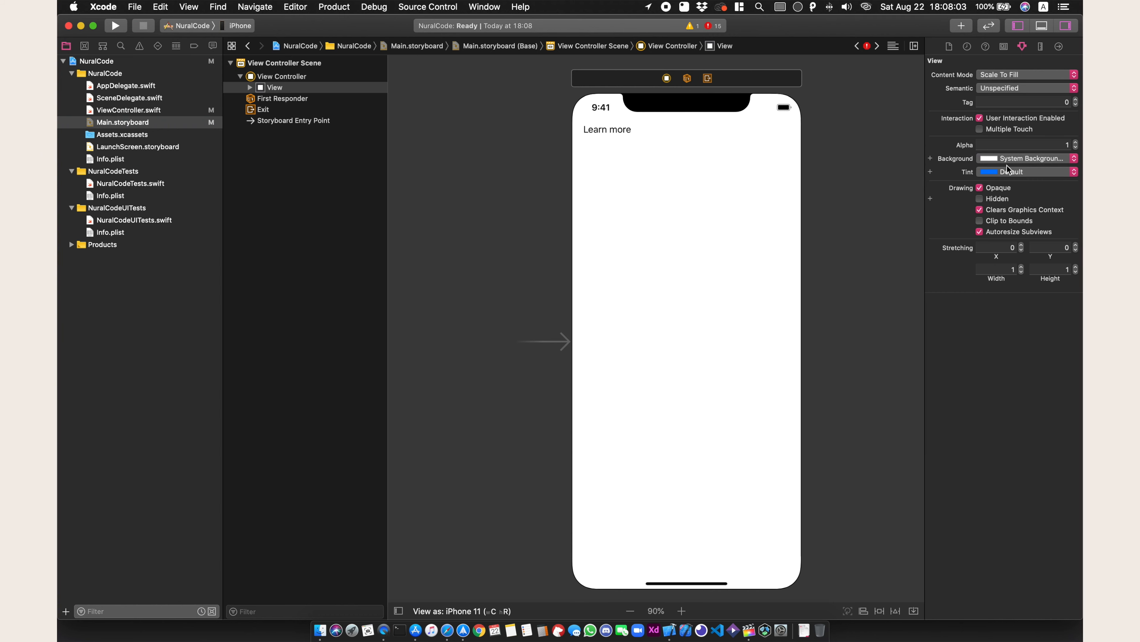
{"action": "left_click", "coordinate": [1032, 158]}
{"action": "left_click", "coordinate": [962, 238]}
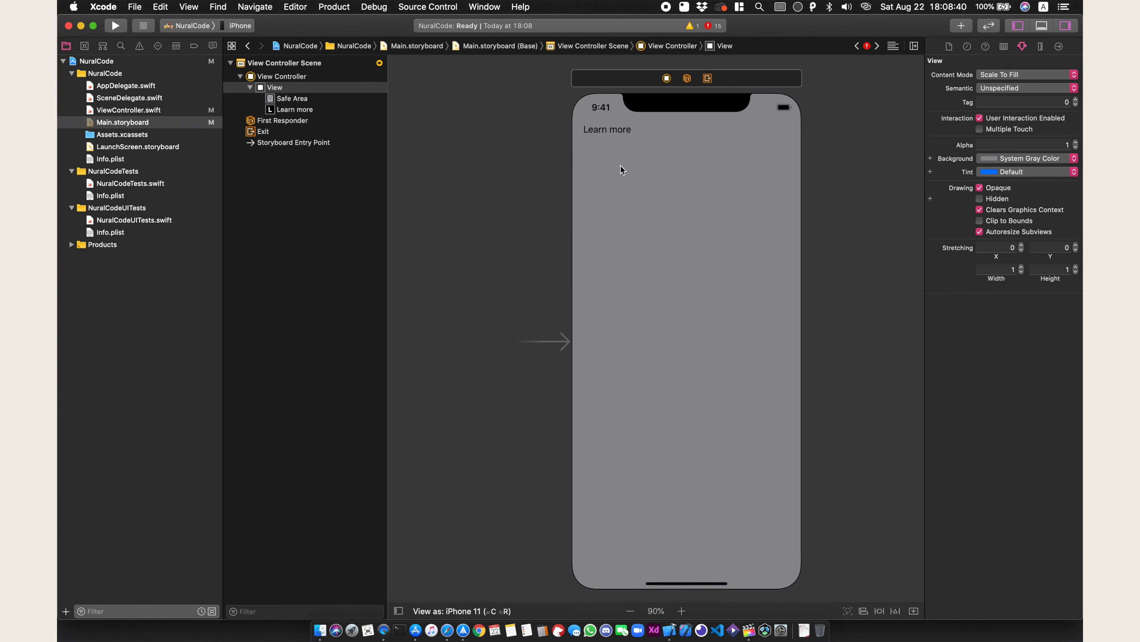
Step: Increase the font size of the "Learn more" label to System 34.0 and deselect the label
{"action": "left_click", "coordinate": [602, 131]}
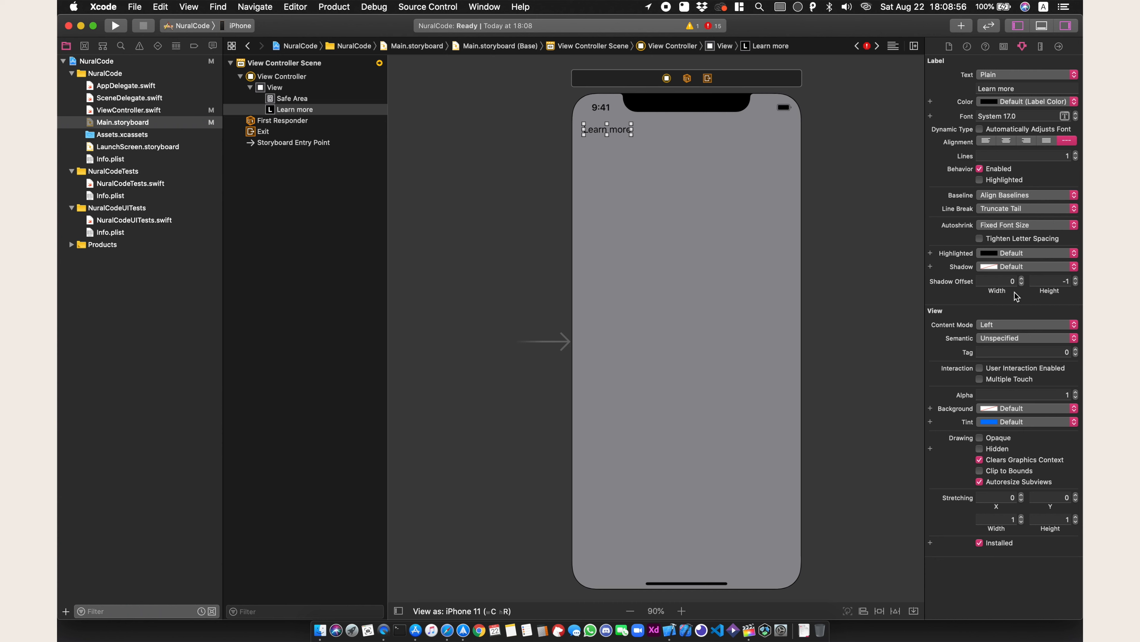
{"action": "left_click", "coordinate": [1076, 114]}
{"action": "left_click", "coordinate": [1076, 114]}
{"action": "left_click", "coordinate": [1077, 114]}
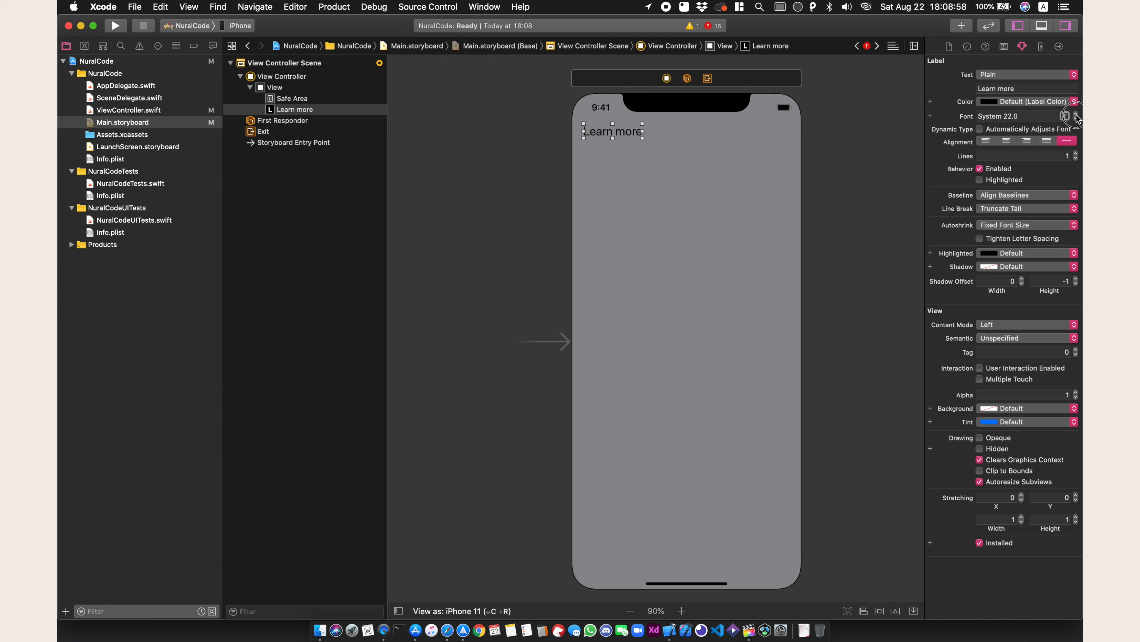
{"action": "left_click", "coordinate": [1076, 114]}
{"action": "left_click", "coordinate": [1076, 114]}
{"action": "left_click", "coordinate": [1076, 114]}
{"action": "left_click", "coordinate": [1077, 114]}
{"action": "left_click", "coordinate": [1077, 114]}
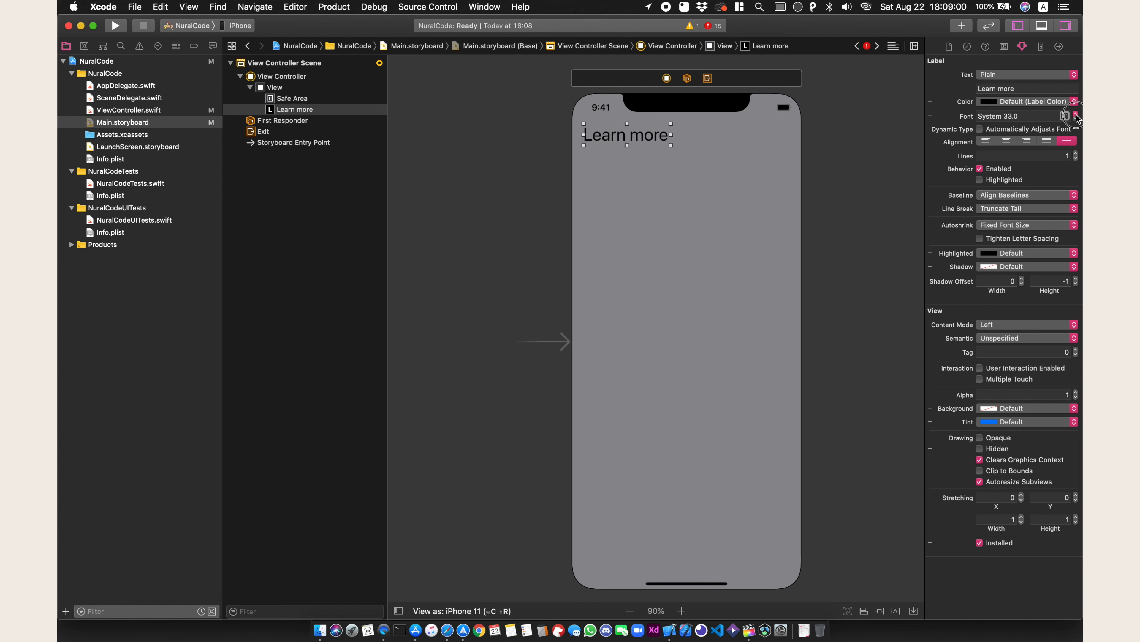
{"action": "left_click", "coordinate": [1076, 114]}
{"action": "left_click", "coordinate": [1077, 113]}
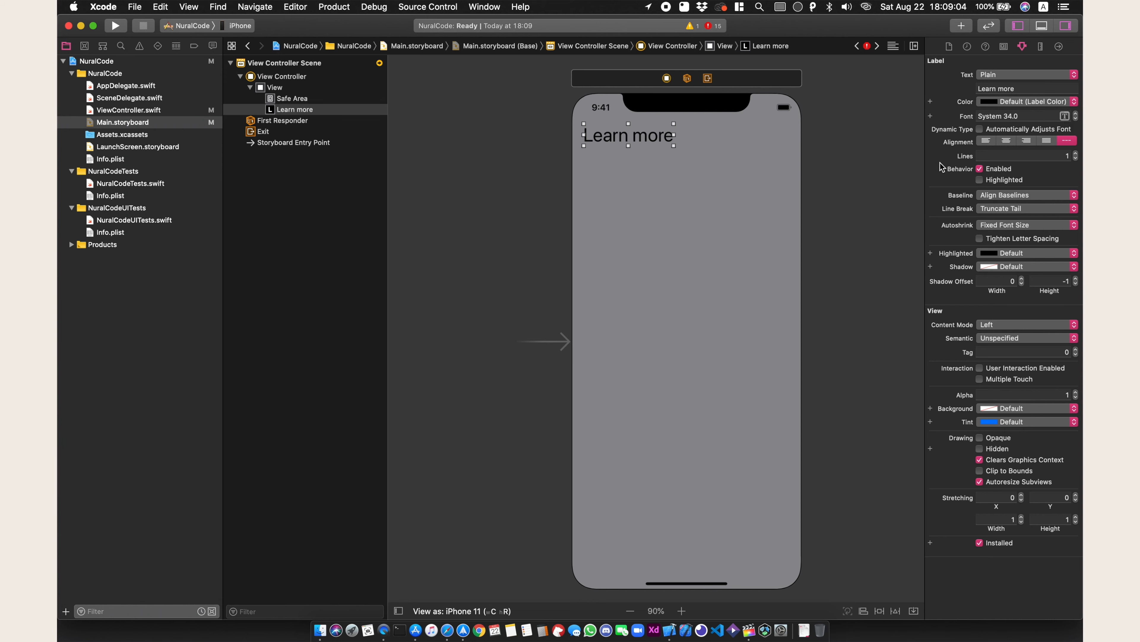
{"action": "left_click", "coordinate": [811, 214]}
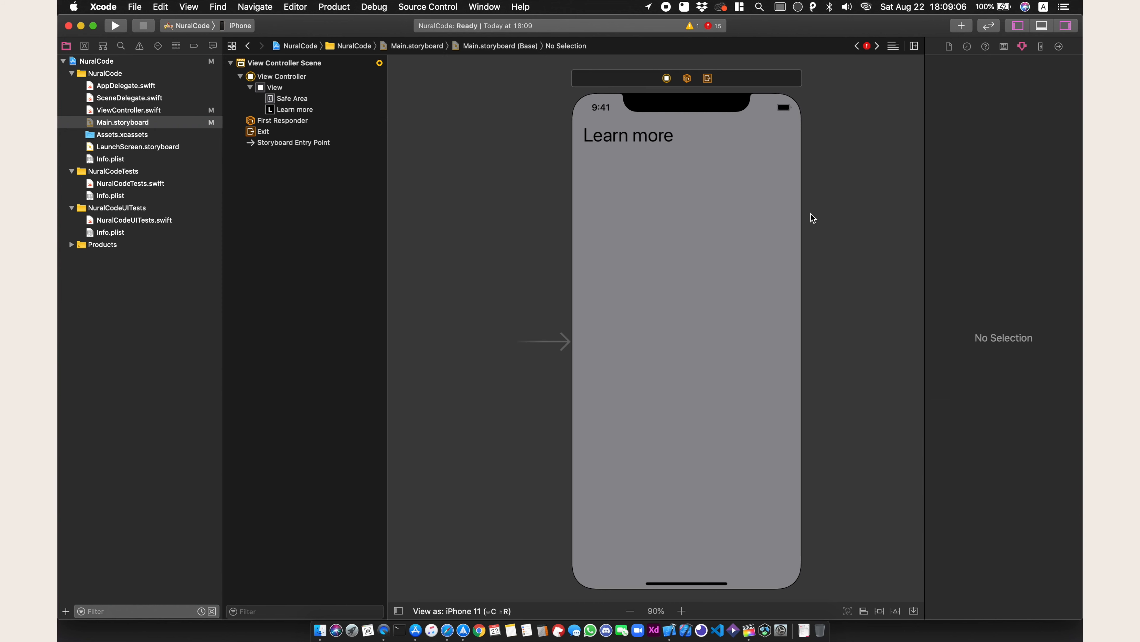